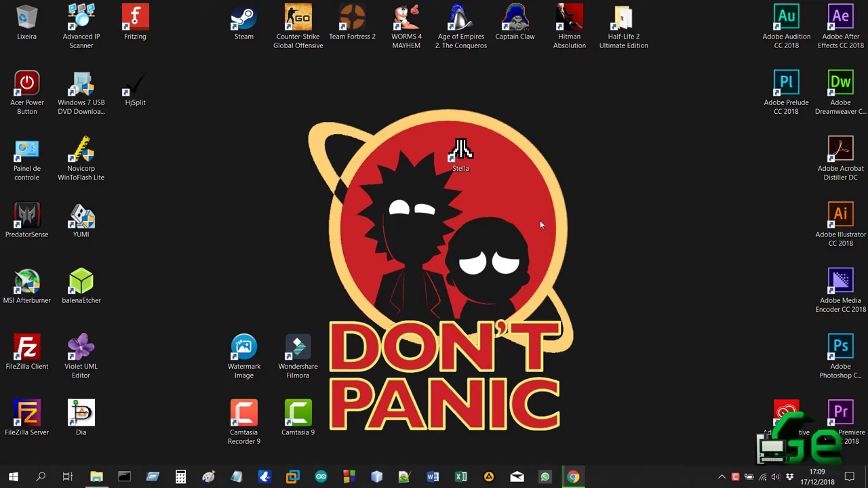
drag(546, 196, 402, 122)
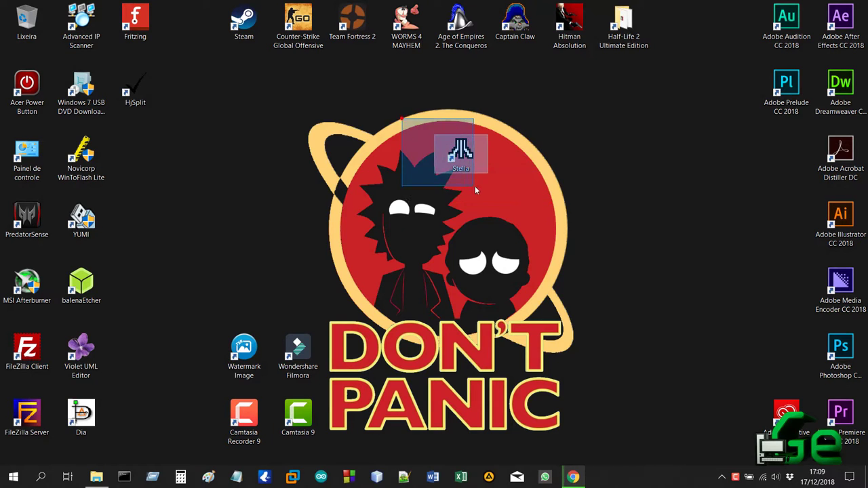
drag(496, 185, 495, 180)
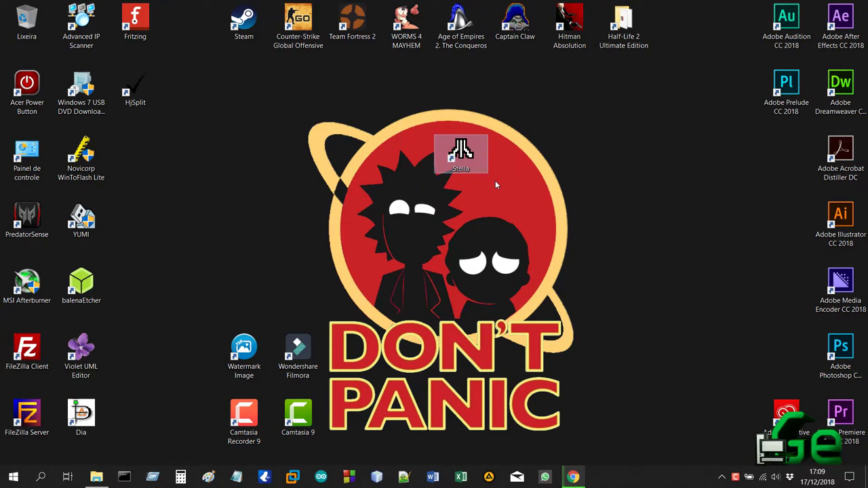
click(495, 180)
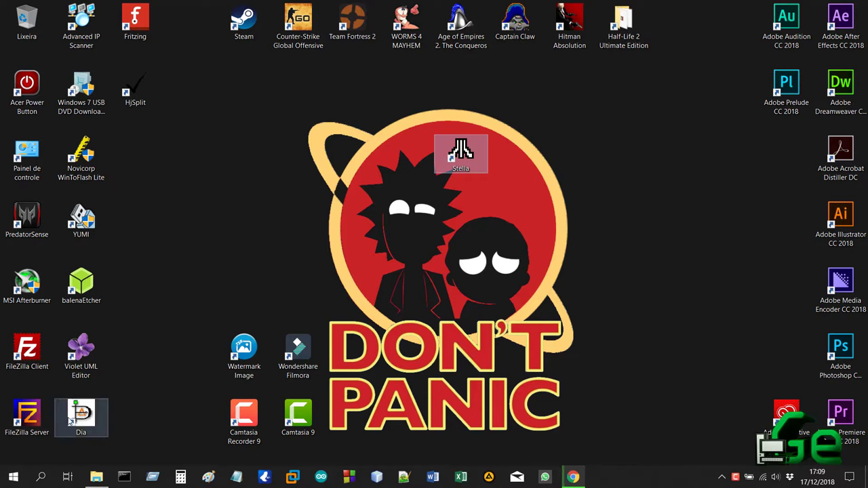
Find the Stella folder among the installed programs and expand it to check for an uninstall entry.
click(18, 483)
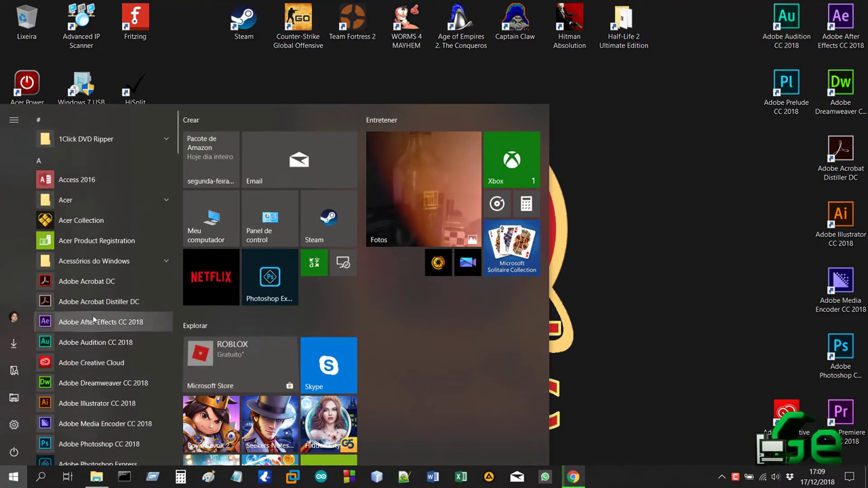
scroll(96, 249, down, 15)
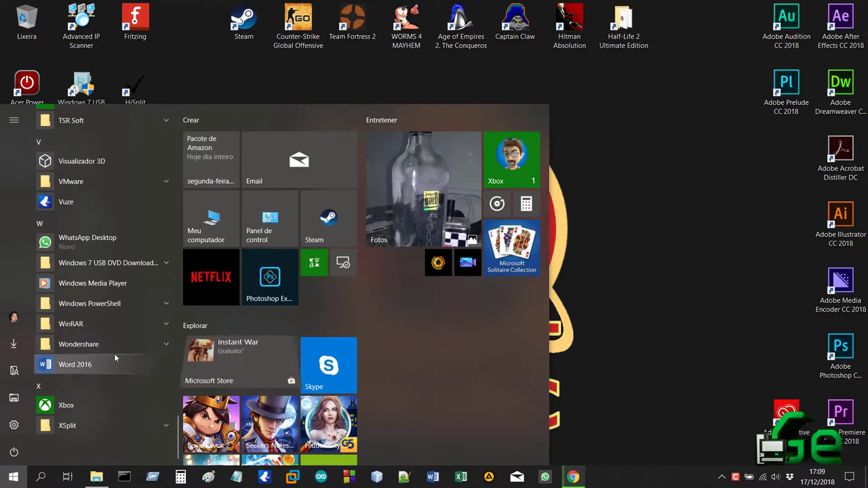
scroll(105, 322, up, 1)
scroll(106, 324, up, 4)
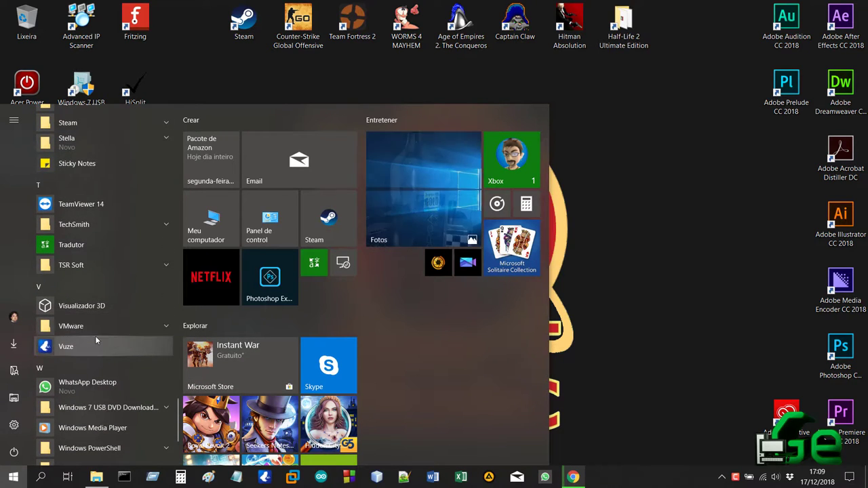
click(96, 288)
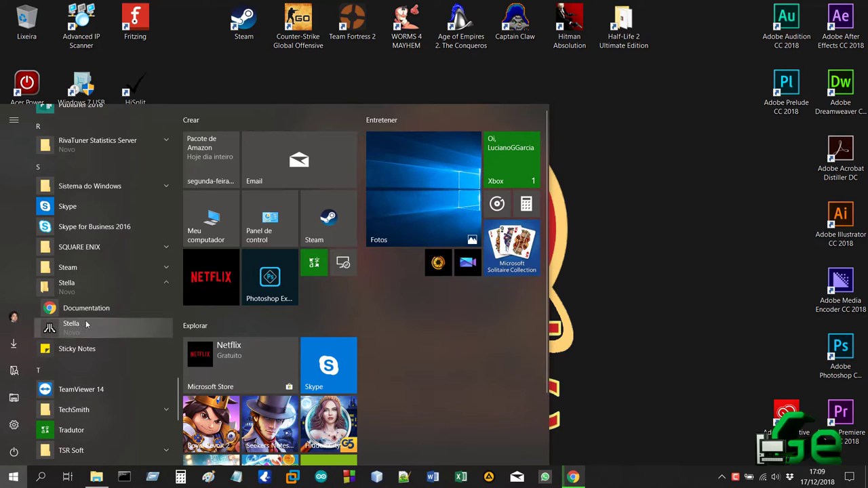
Examine the Steam, SQUARE ENIX, Sistema do Windows, RivaTuner Statistics Server and Proteus 7 Professional program folders for uninstall entries.
click(86, 269)
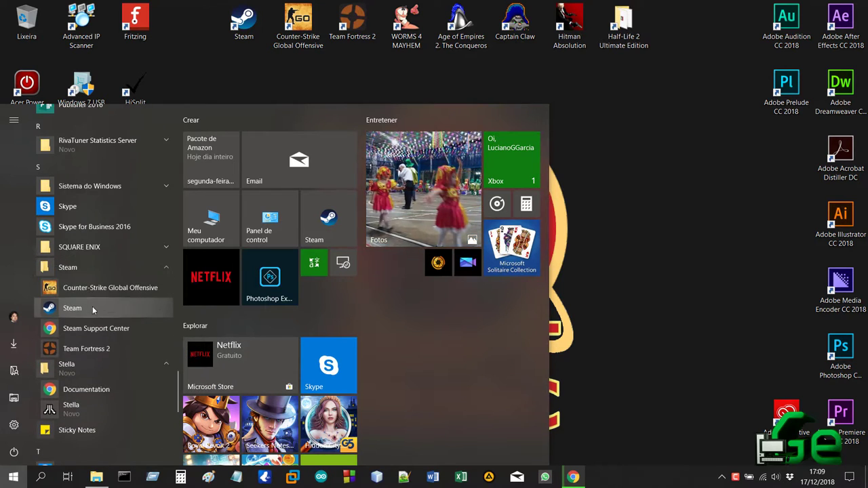
click(102, 246)
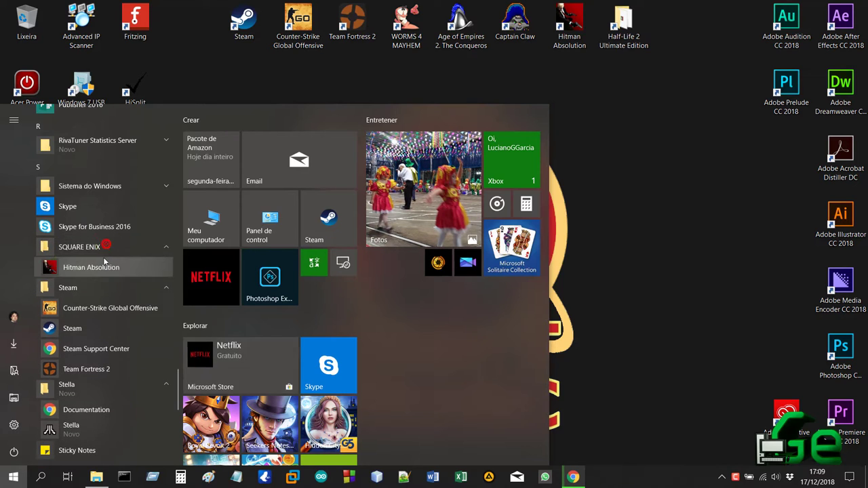
click(104, 192)
scroll(102, 227, up, 3)
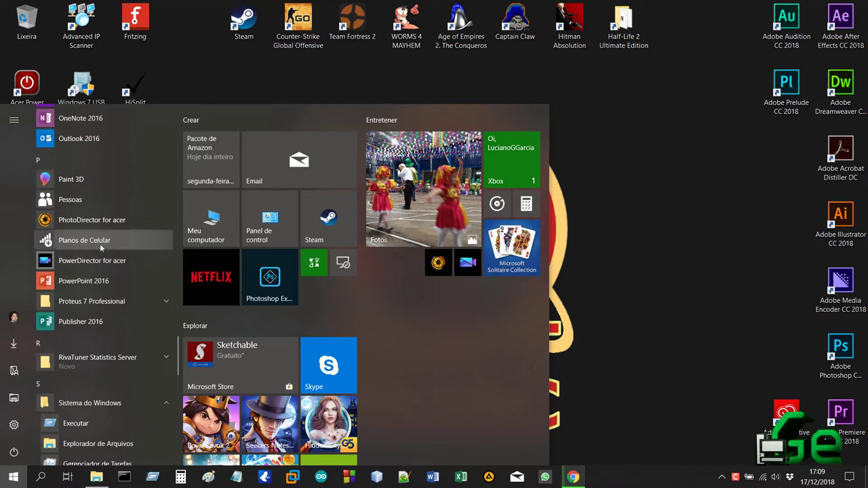
click(87, 362)
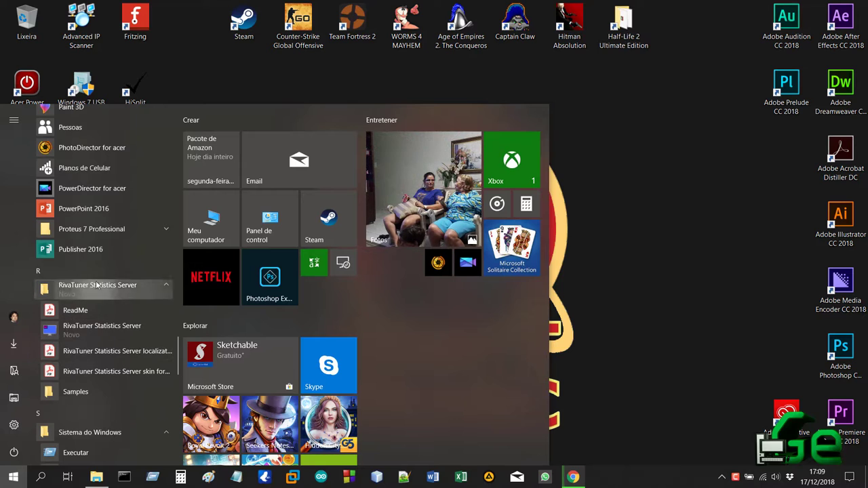
scroll(95, 262, up, 2)
click(88, 301)
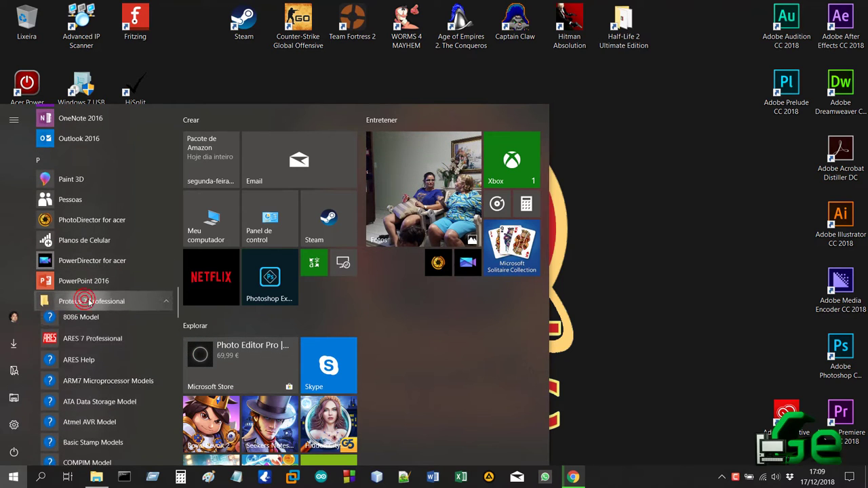
scroll(89, 300, down, 5)
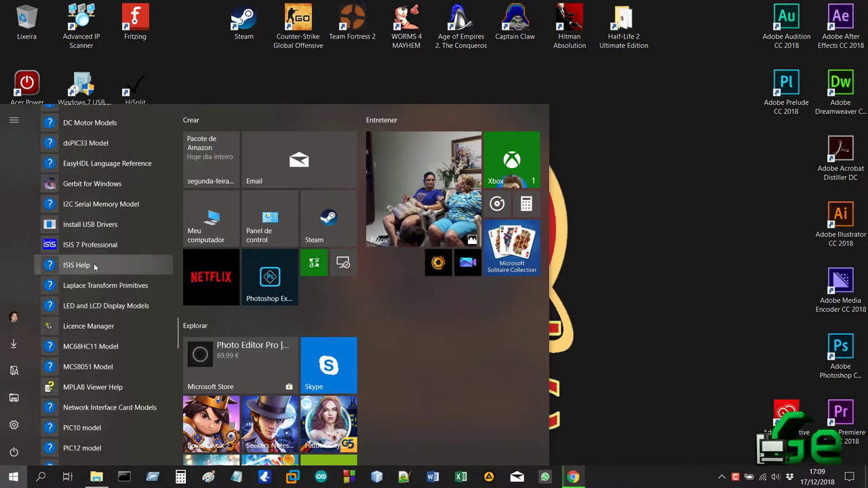
scroll(103, 262, down, 2)
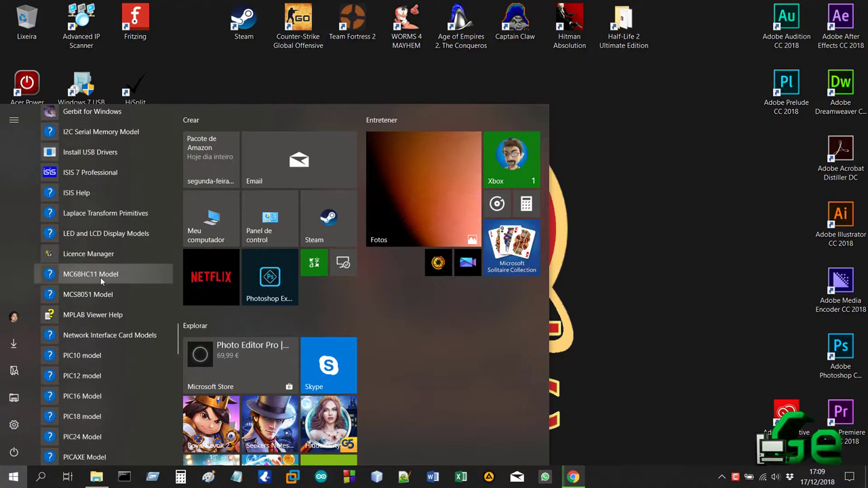
scroll(100, 278, down, 4)
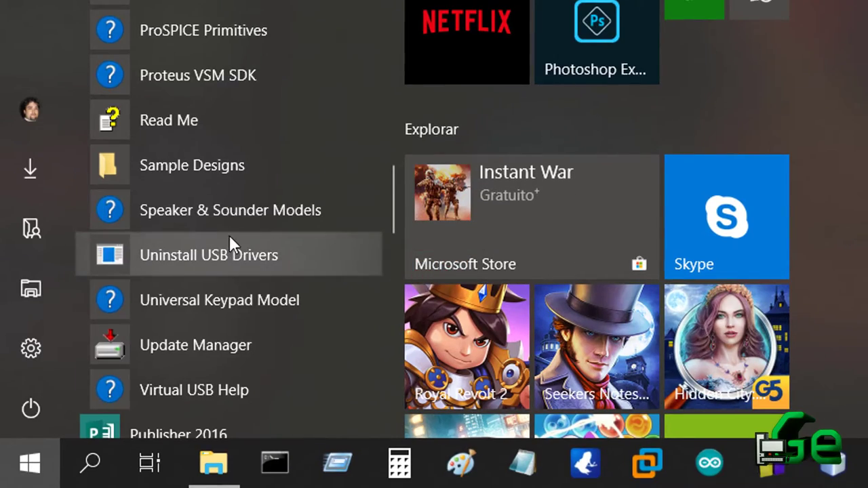
scroll(229, 235, down, 10)
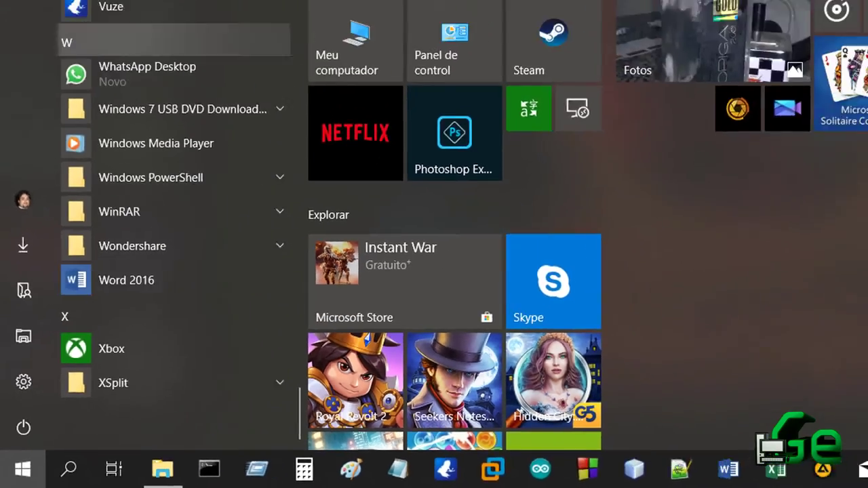
key(Escape)
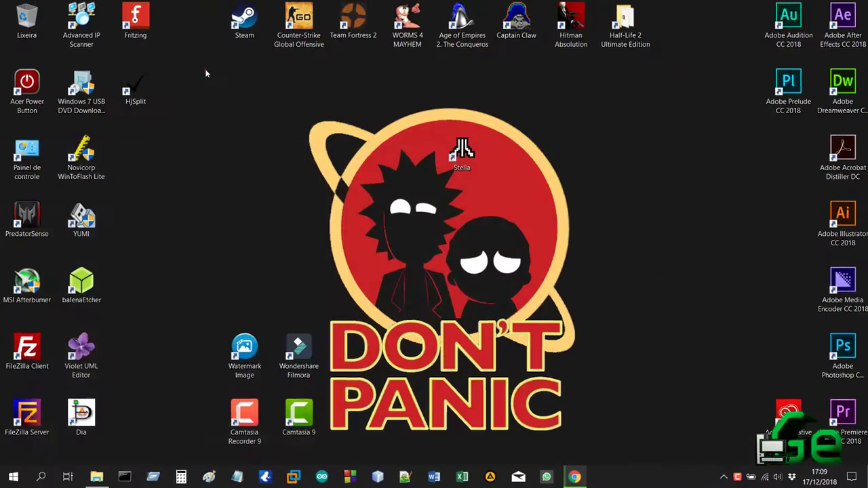
Open File Explorer and go to the Acer (C:) drive under Este Computador.
key(super+e)
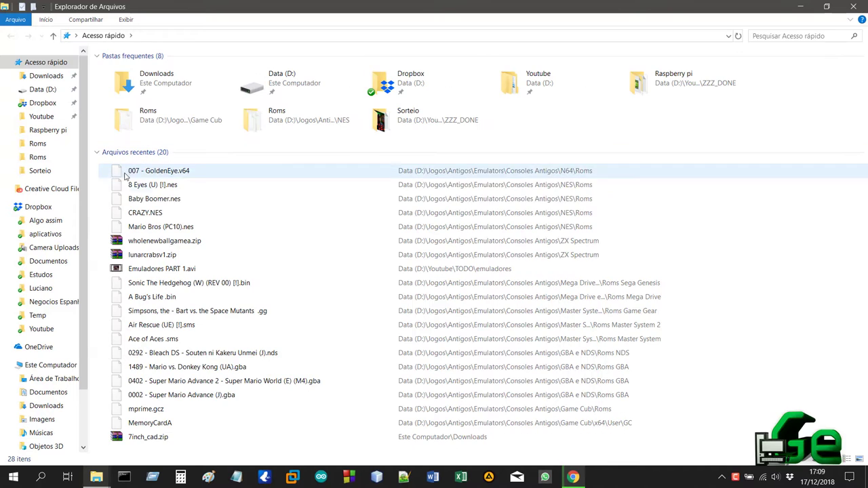
click(54, 363)
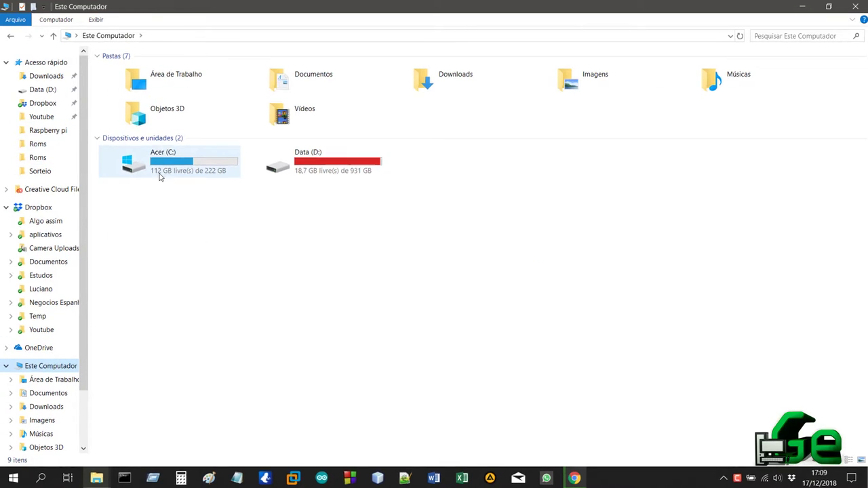
double_click(161, 176)
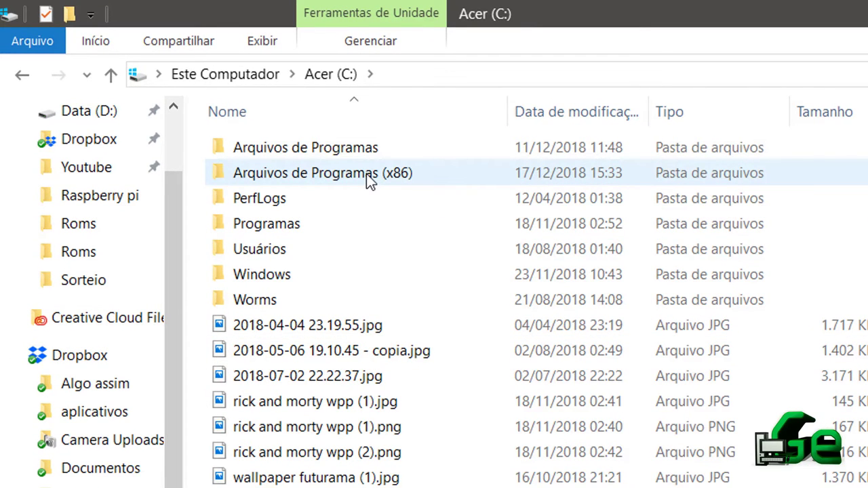
Open the Stella folder inside Arquivos de Programas (x86) and select unins000.exe.
click(369, 175)
click(367, 149)
click(366, 170)
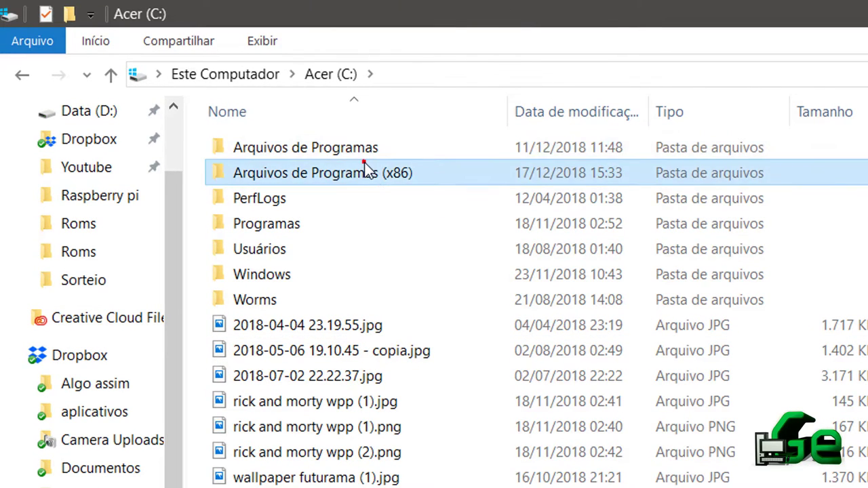
mouse_move(361, 174)
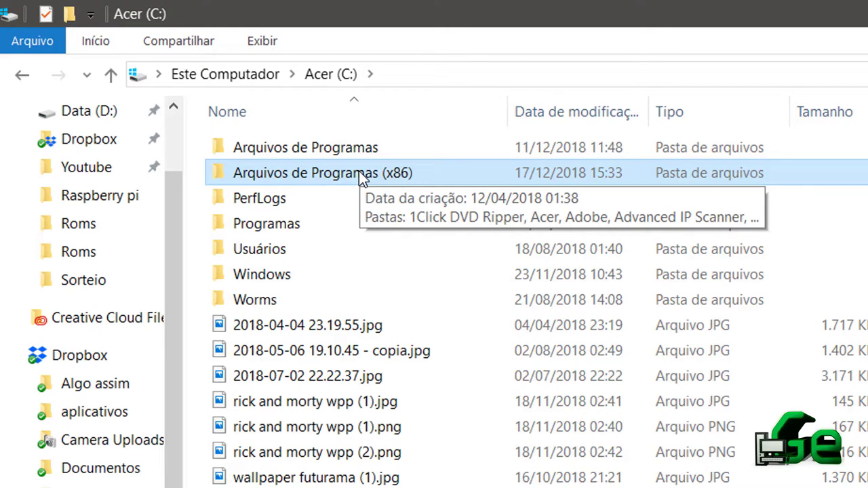
double_click(359, 171)
scroll(359, 171, down, 8)
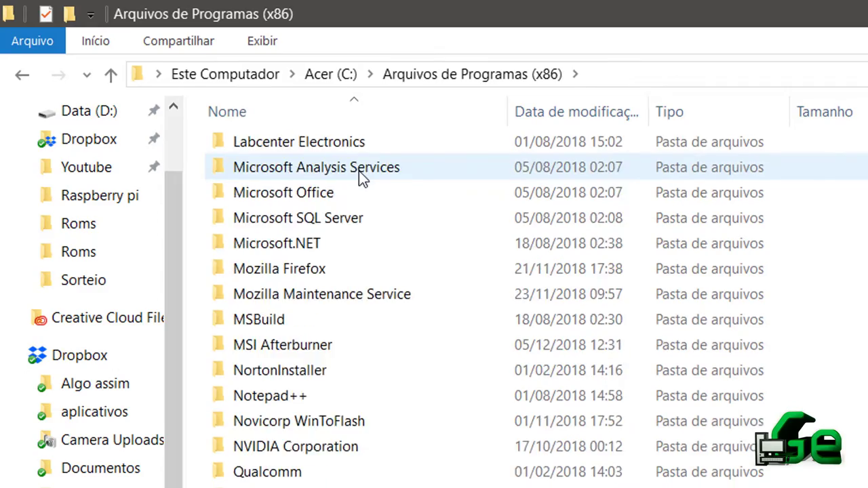
double_click(132, 299)
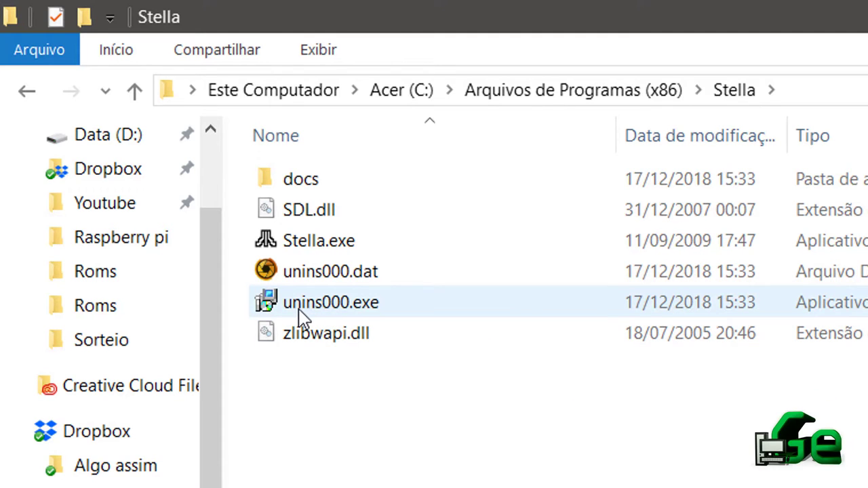
mouse_move(330, 317)
click(375, 314)
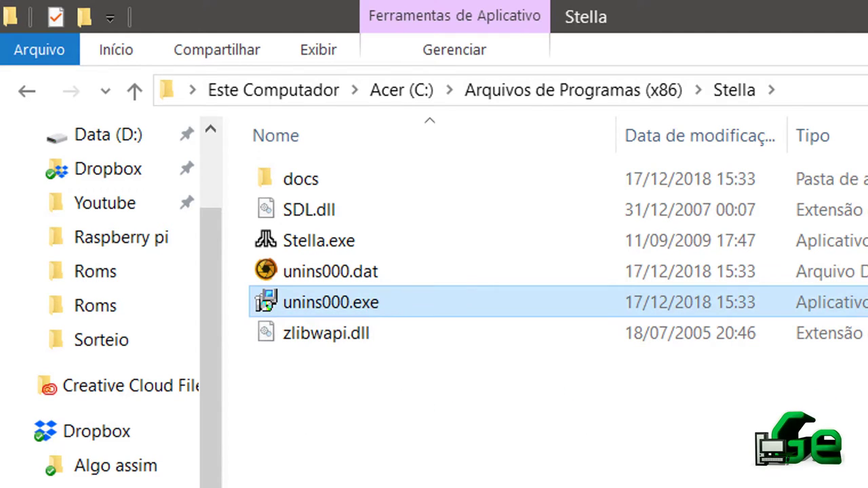
Go back to the Acer (C:) drive and look through the program folders in Arquivos de Programas.
click(573, 90)
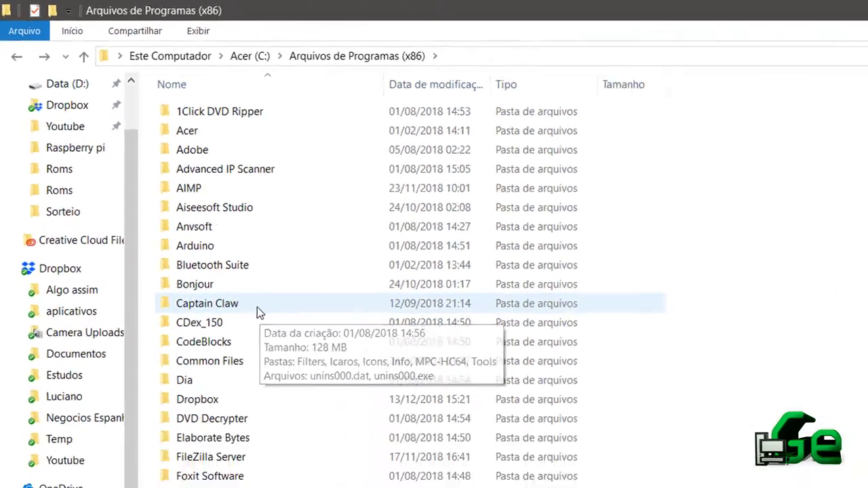
key(alt+Up)
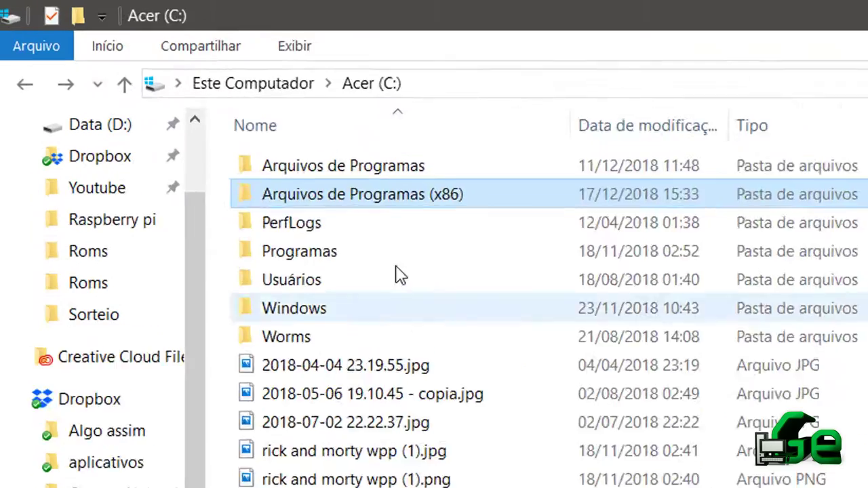
double_click(169, 71)
scroll(459, 187, down, 1)
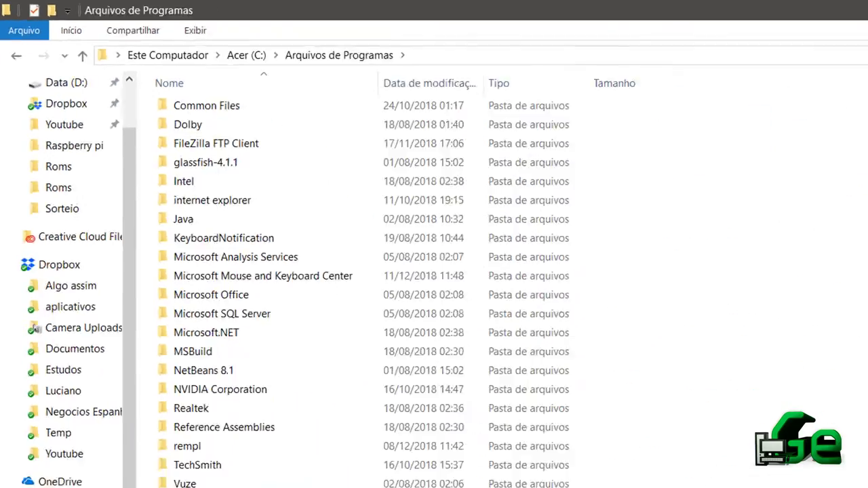
scroll(199, 323, up, 1)
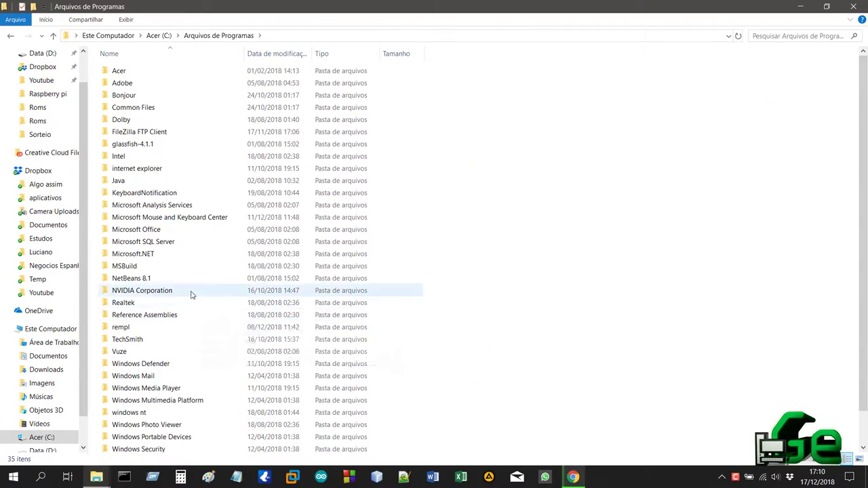
Return to the Stella folder inside Arquivos de Programas (x86) on the C: drive.
key(alt+Up)
click(192, 83)
double_click(192, 83)
scroll(196, 162, down, 7)
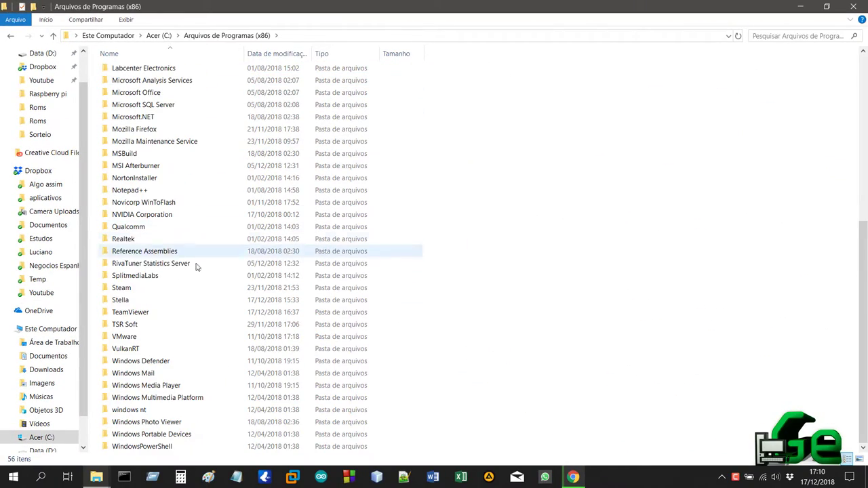
double_click(139, 302)
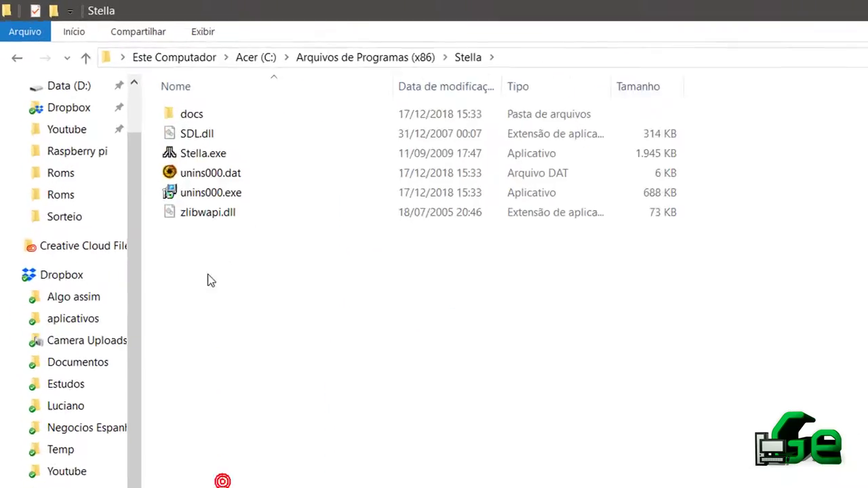
Run Stella's uninstaller unins000.exe and decline the complete removal of the program.
double_click(132, 119)
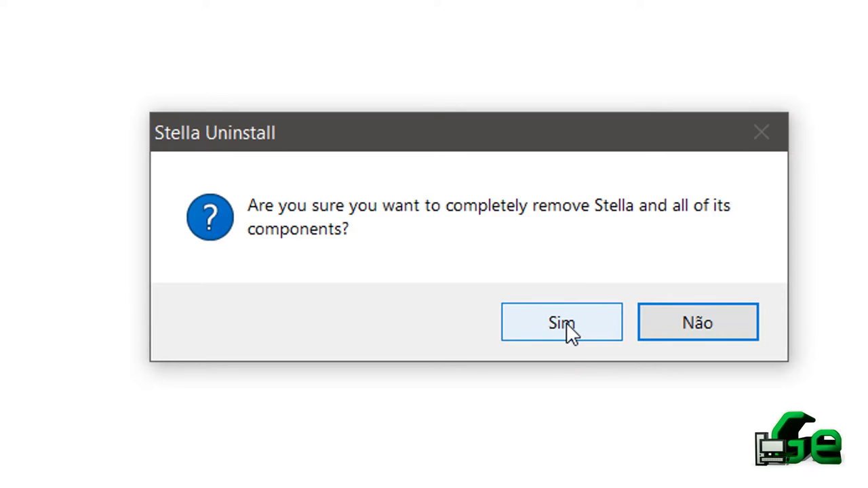
click(676, 318)
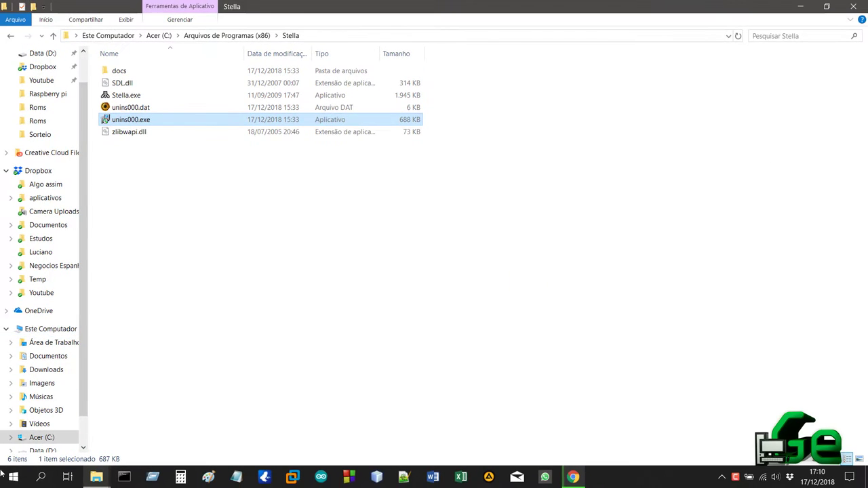
click(5, 477)
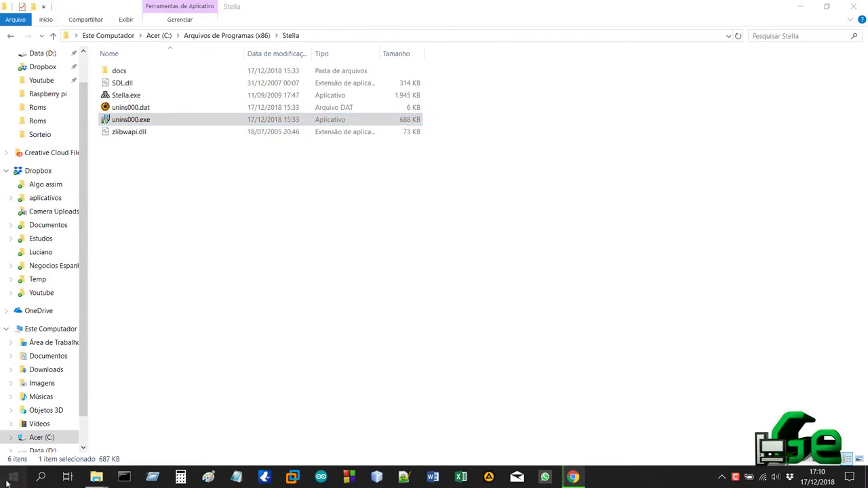
click(595, 180)
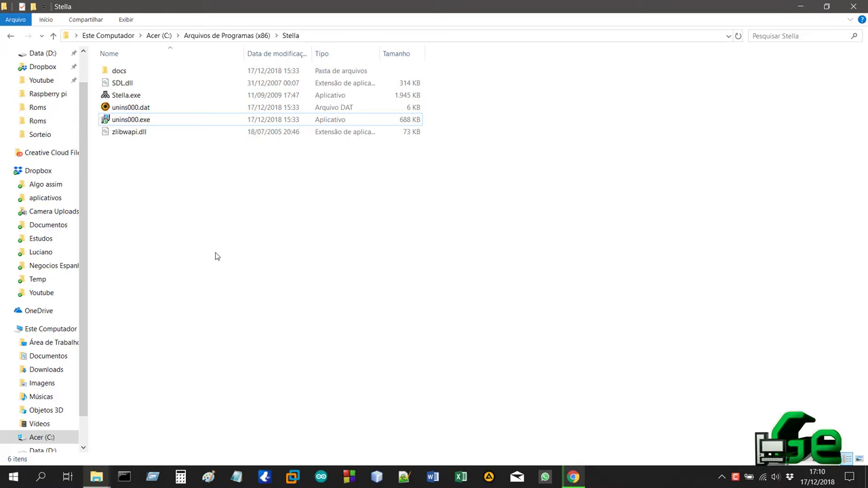
Look over the Start menu for the Painel de controle tile and maximize the Stella folder window again.
drag(410, 5, 392, 88)
click(8, 483)
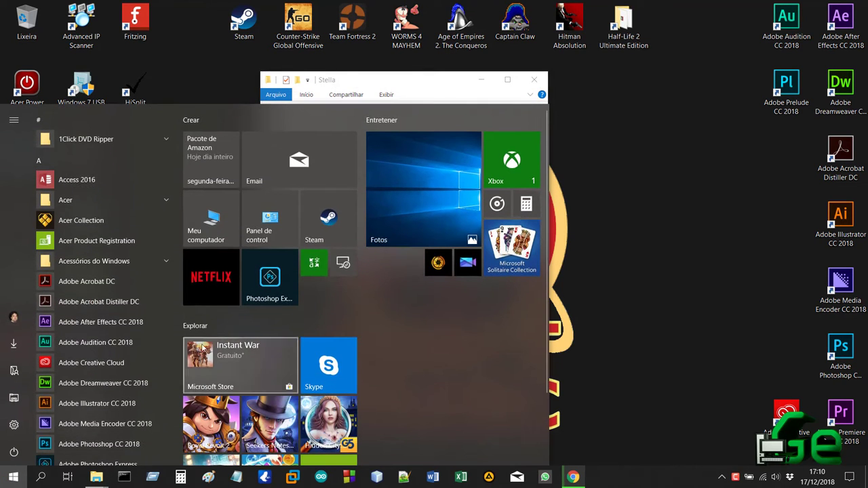
click(434, 80)
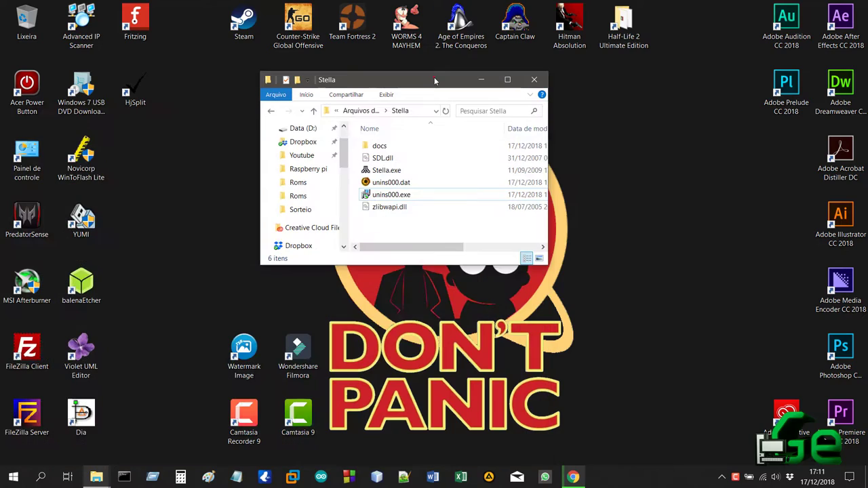
click(497, 81)
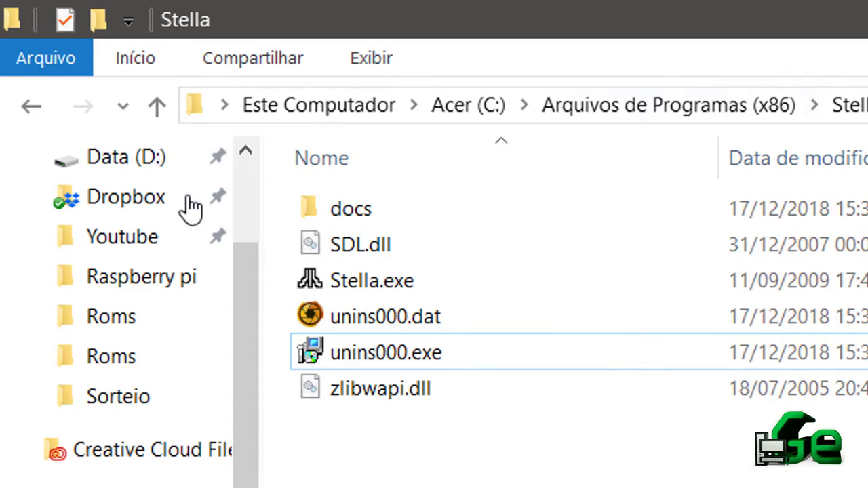
Go up from the Stella folder to Área de Trabalho and open Painel de Controle from there.
click(157, 107)
click(157, 106)
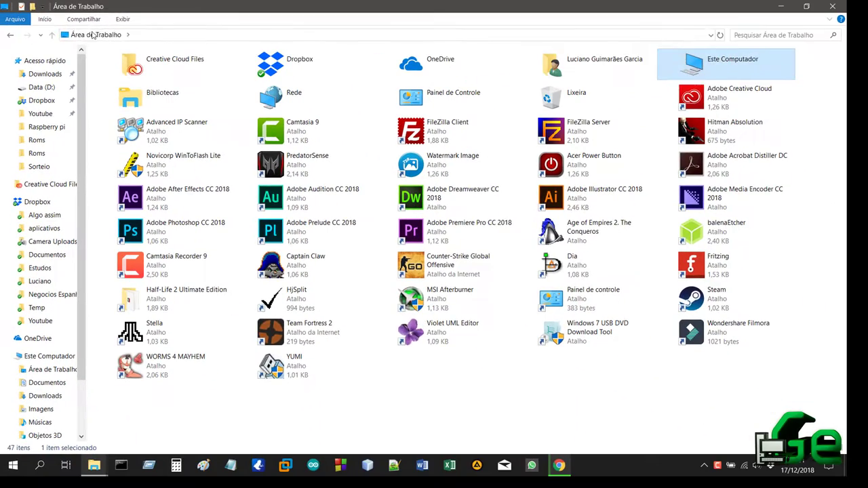
click(93, 34)
click(102, 68)
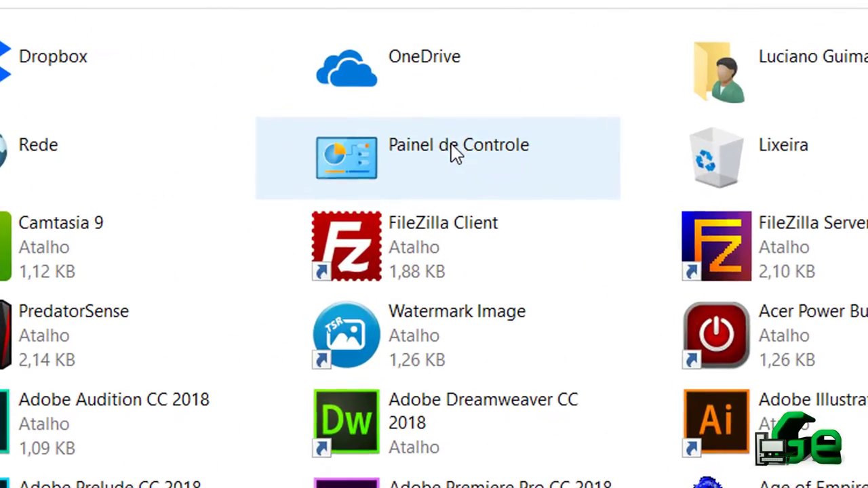
double_click(452, 96)
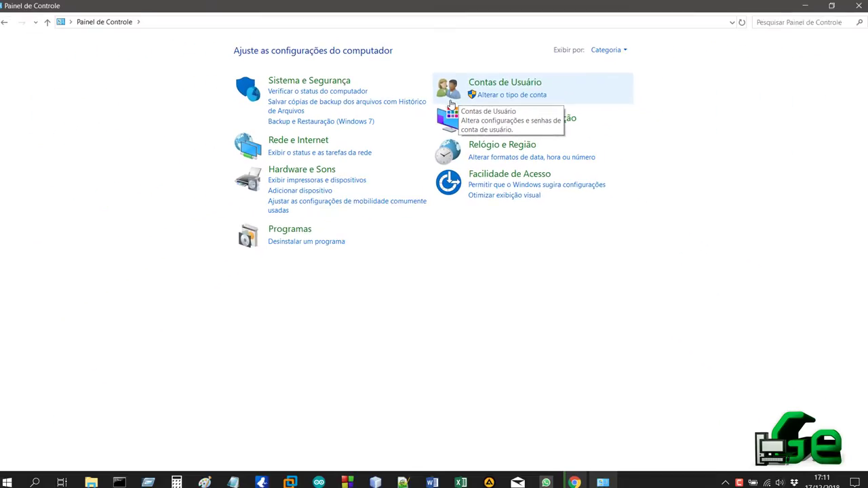
Reveal the Painel de controle shortcut on the desktop and return the maximized window to the Área de Trabalho folder.
drag(496, 8, 476, 129)
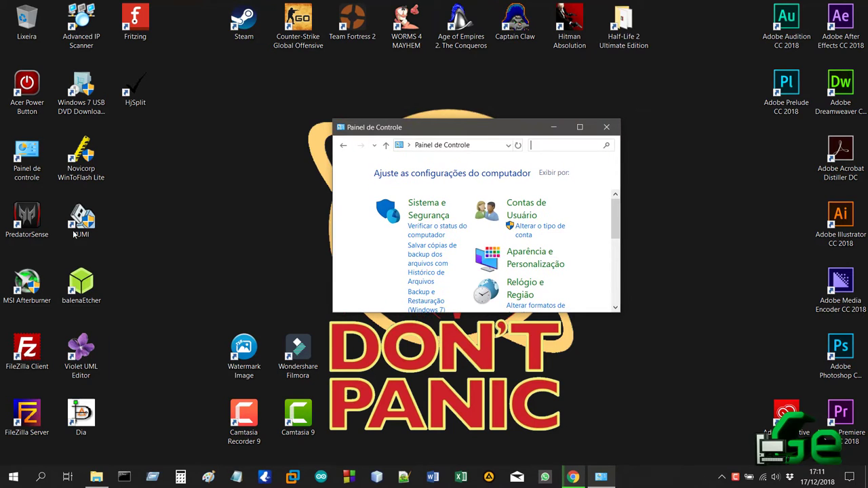
click(191, 269)
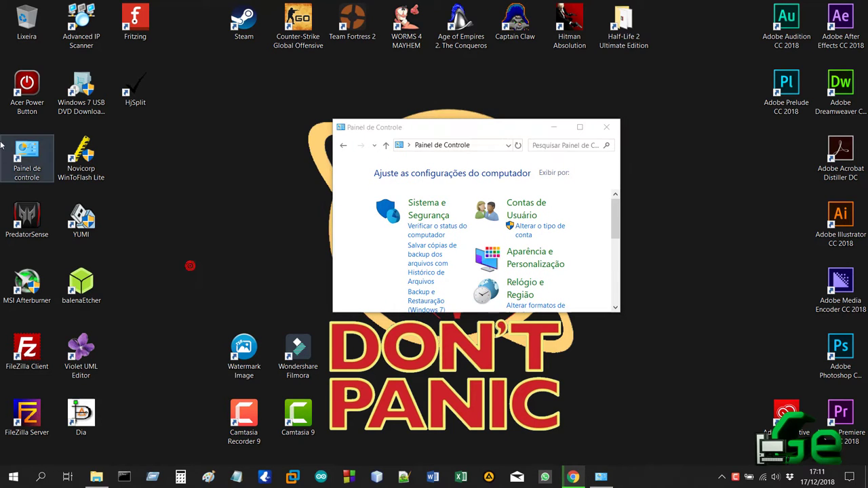
double_click(460, 130)
key(alt+Up)
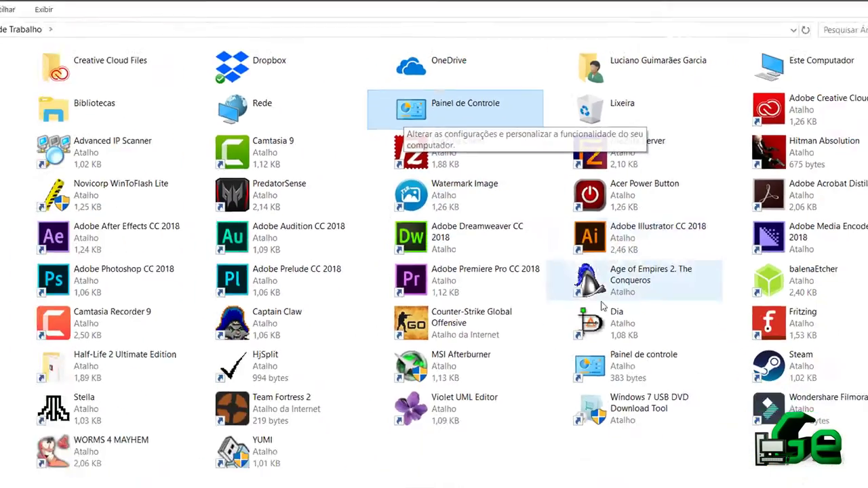
Compare the Painel de controle shortcut with the system Painel de Controle item in Área de Trabalho, checking the latter's available actions.
click(563, 356)
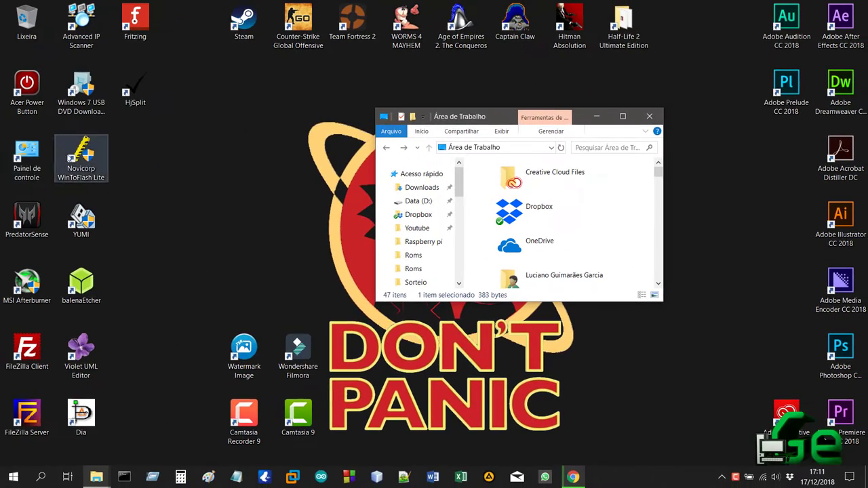
click(27, 159)
click(623, 118)
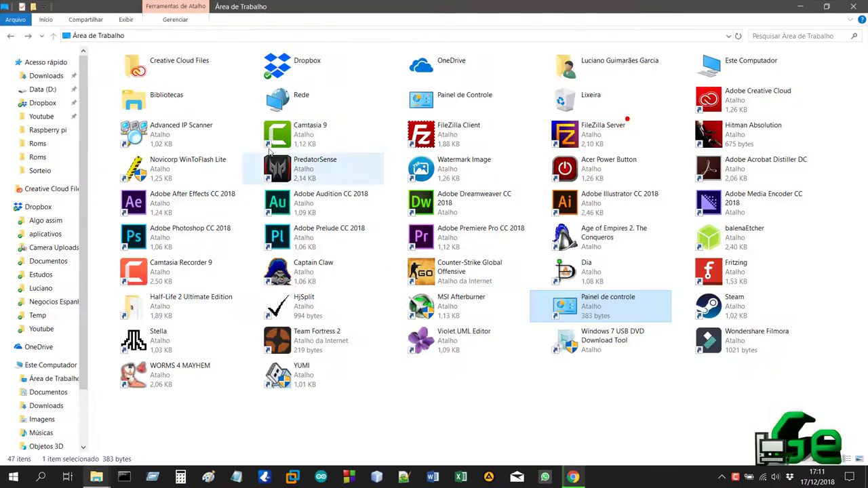
click(435, 103)
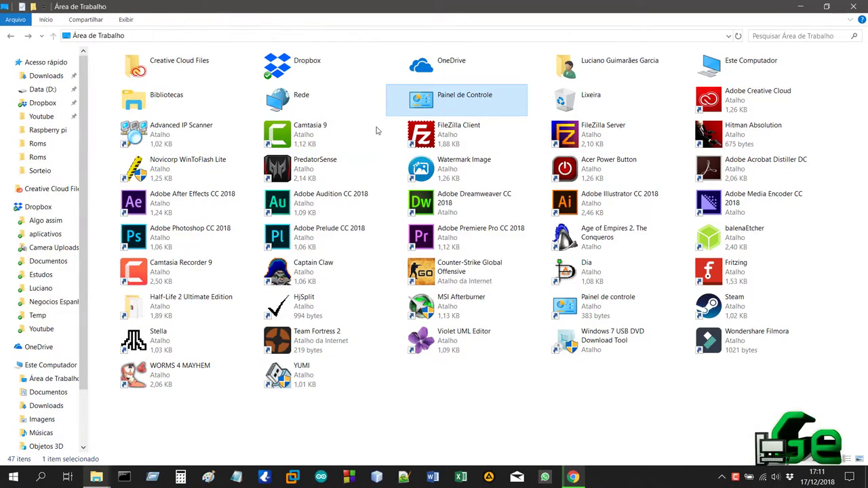
right_click(506, 95)
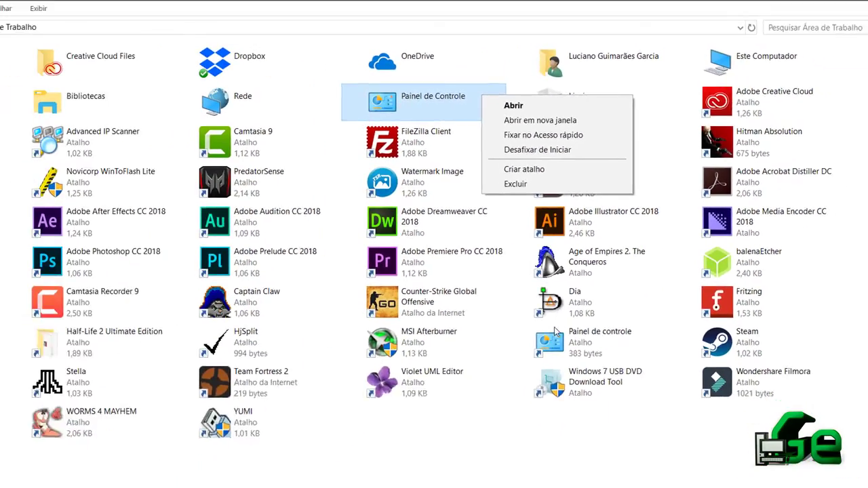
click(555, 331)
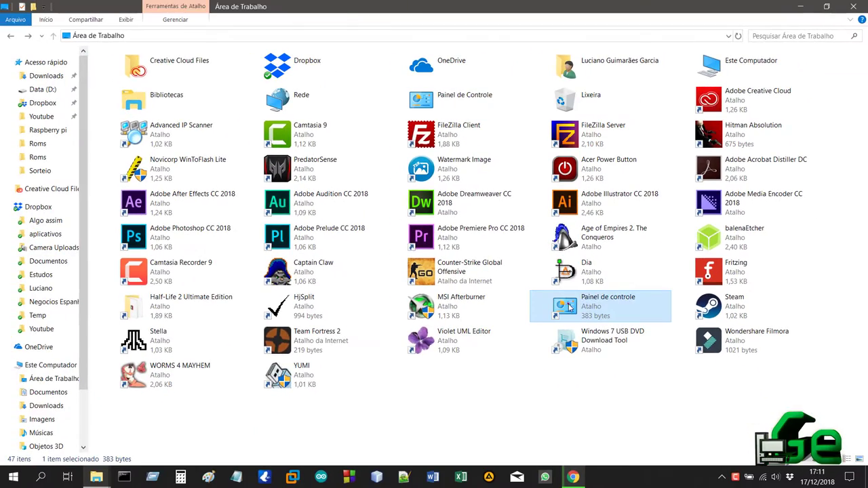
click(437, 103)
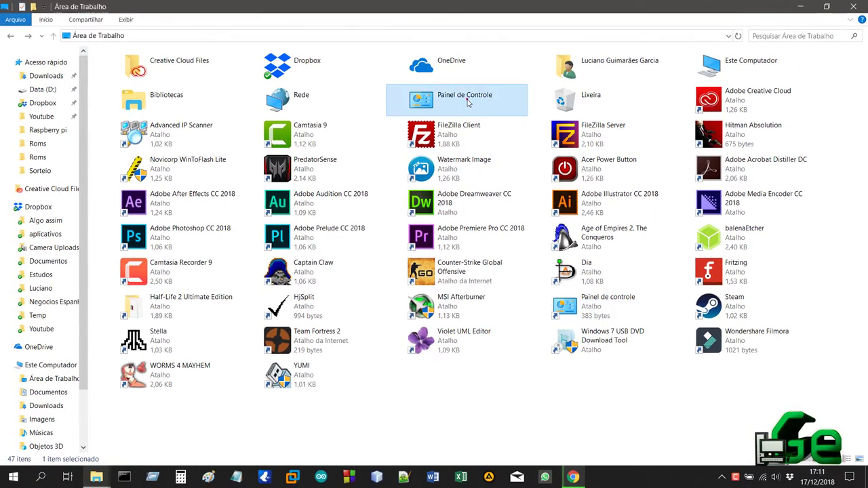
Open the Desinstalar um programa list in Painel de Controle and find Stella 3.0 among the installed programs.
double_click(467, 101)
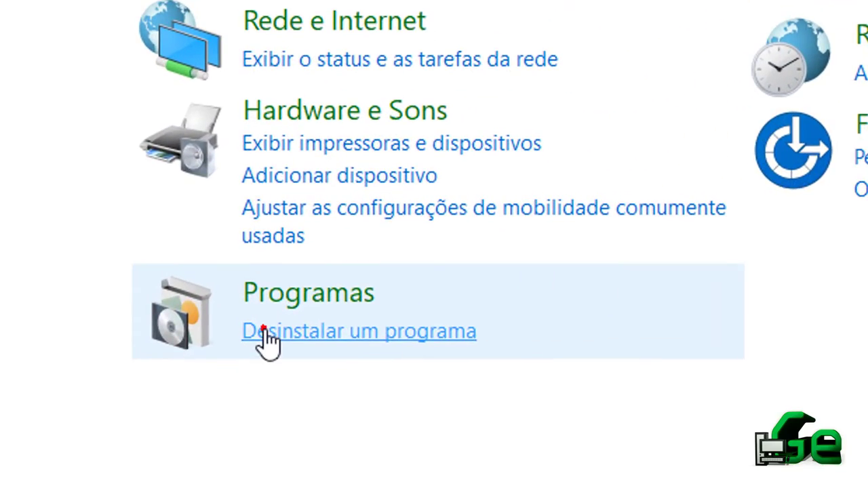
click(269, 339)
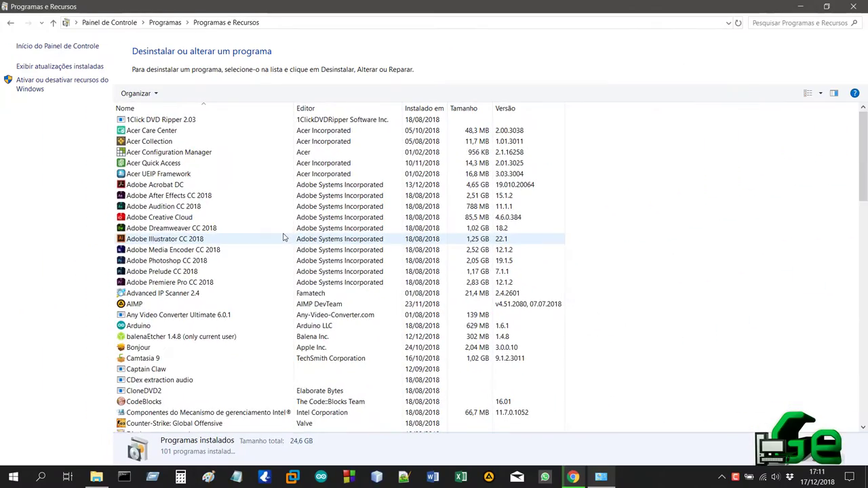
scroll(282, 228, down, 20)
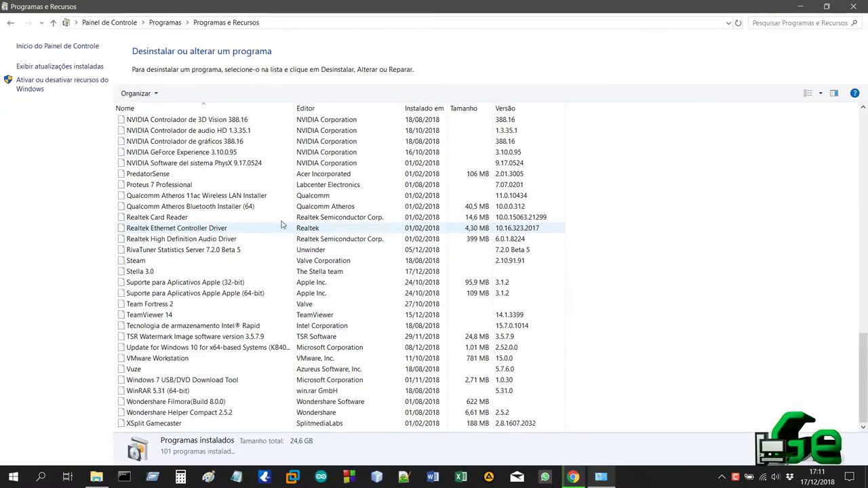
scroll(282, 225, up, 20)
scroll(282, 225, down, 15)
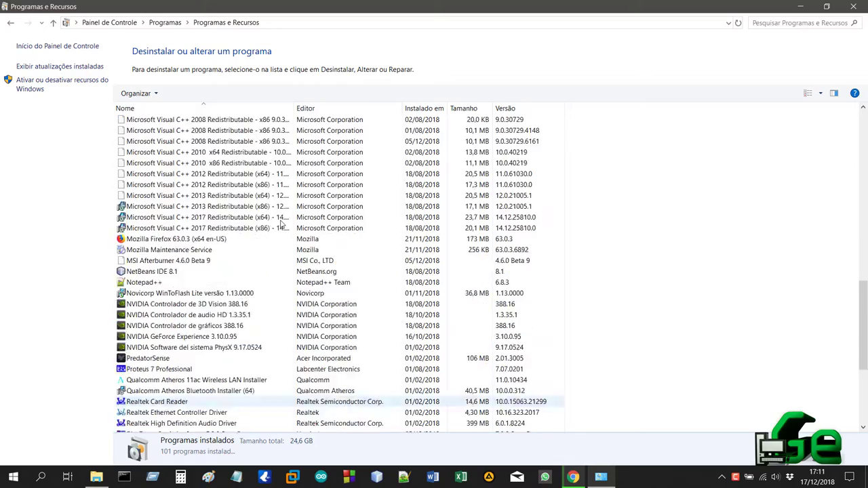
scroll(282, 224, down, 6)
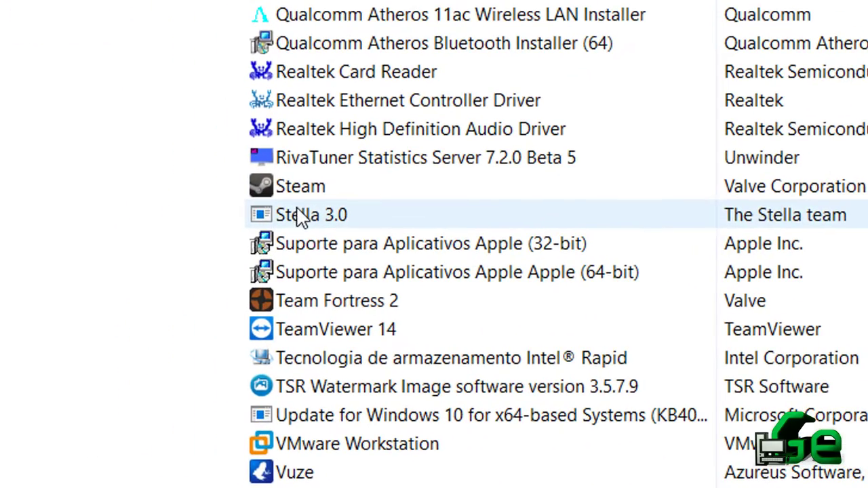
Start uninstalling Stella 3.0 from the installed programs, decline the complete removal and minimize the Programas e Recursos window.
click(297, 207)
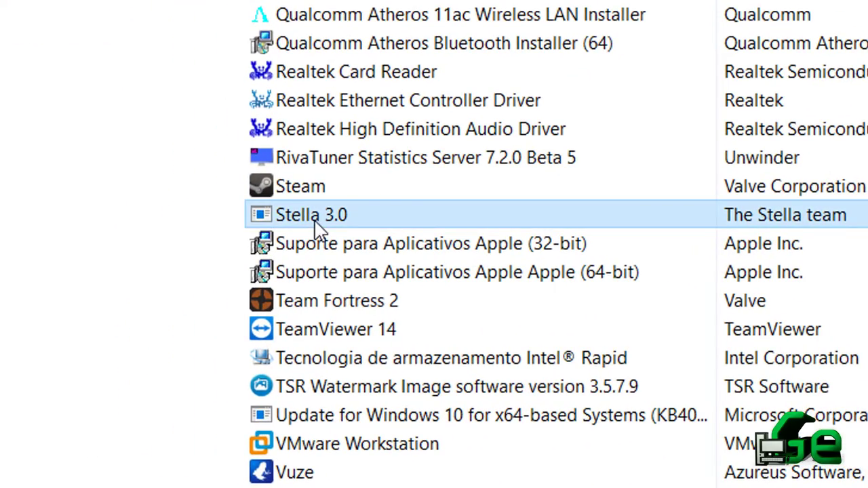
double_click(314, 222)
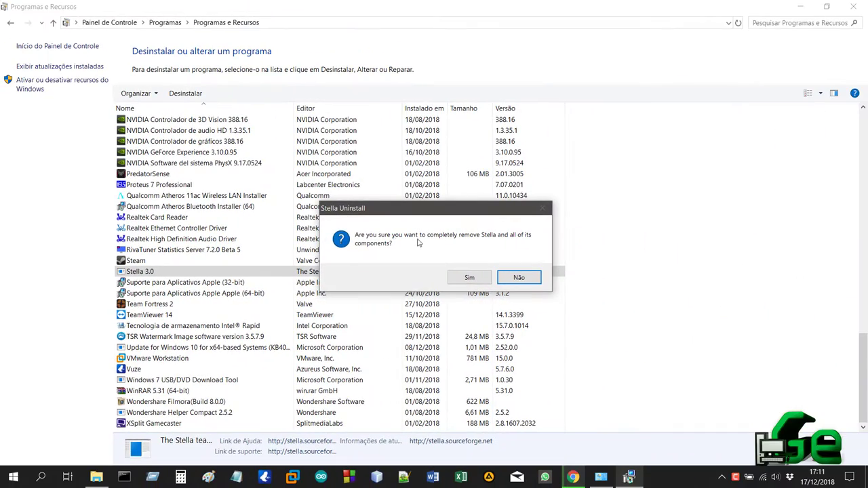
click(487, 278)
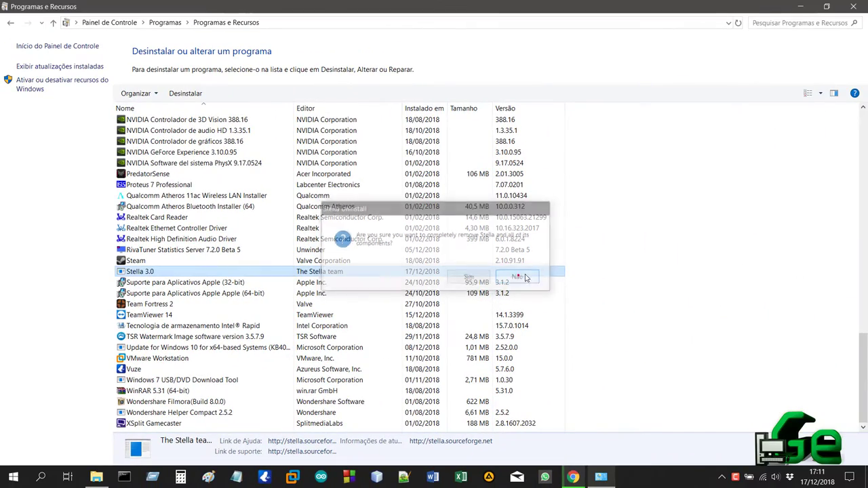
click(801, 6)
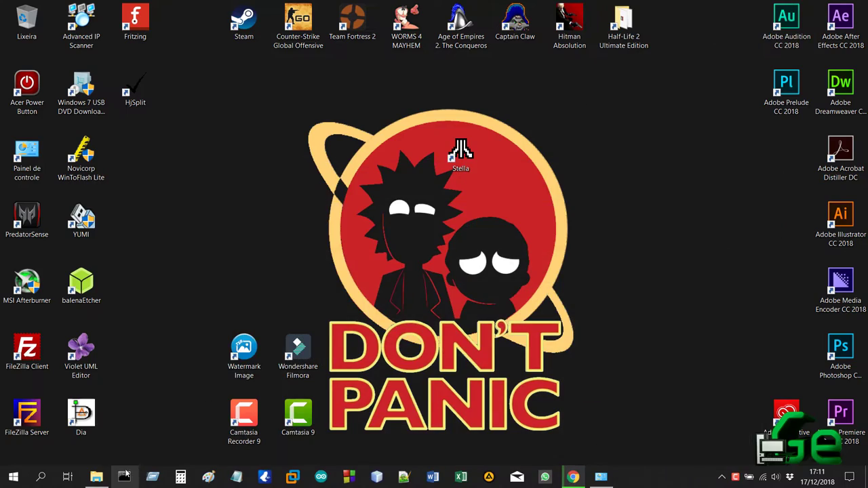
Open a new File Explorer window, maximize it and go to Este Computador.
click(96, 477)
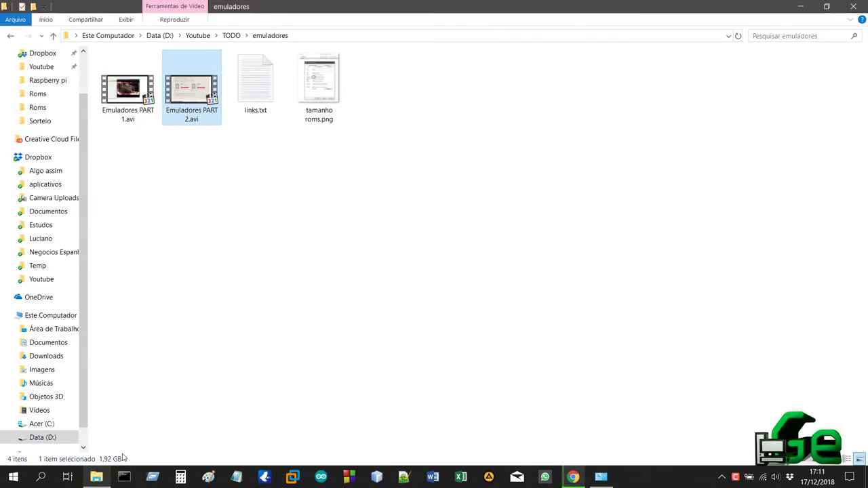
click(100, 473)
key(super+e)
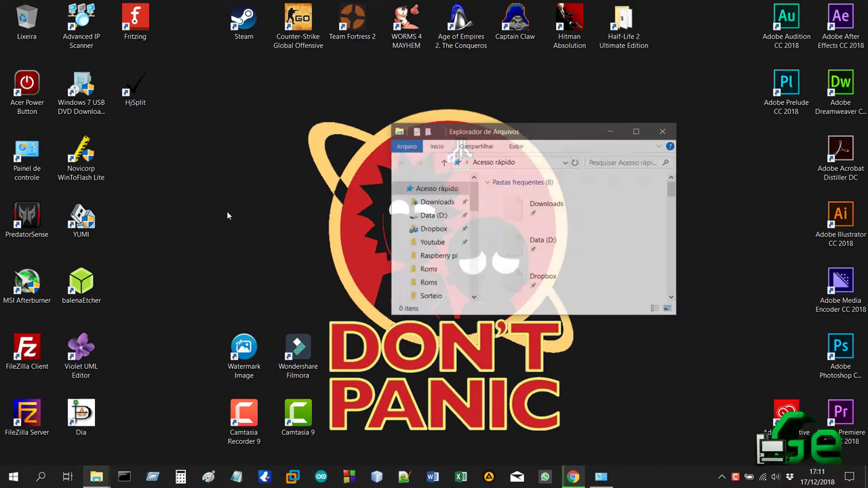
double_click(557, 136)
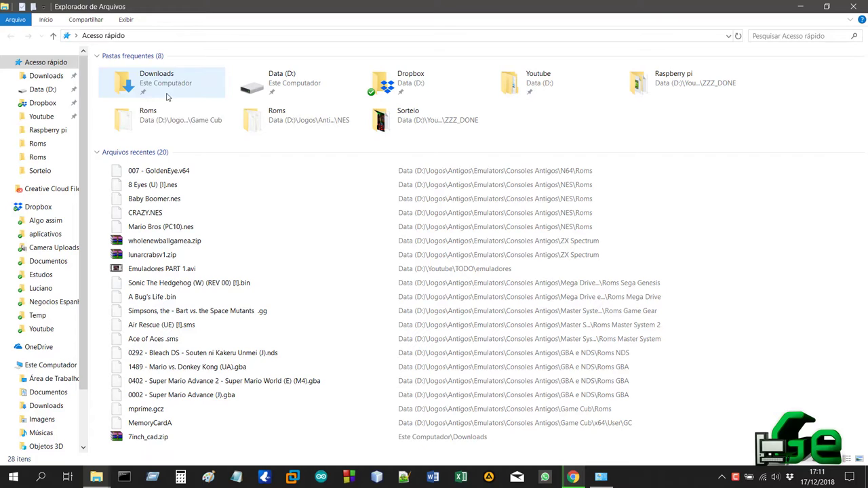
click(48, 90)
click(109, 35)
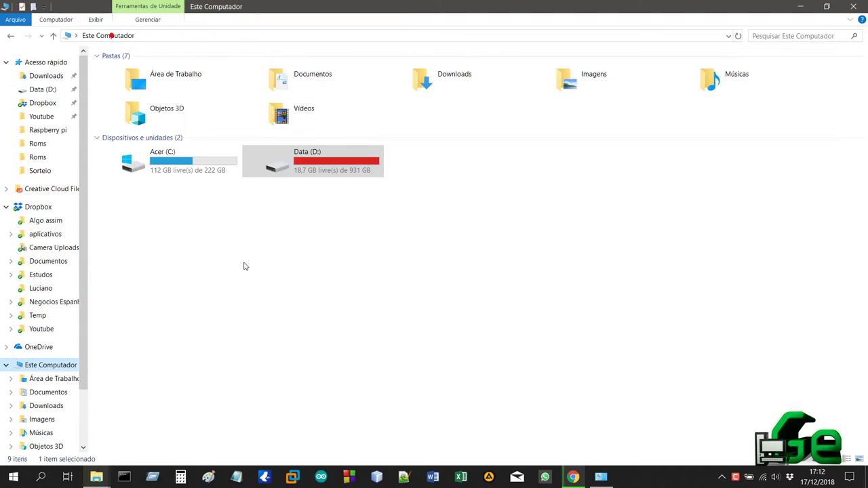
Open the Stella folder inside Arquivos de Programas (x86) on Acer (C:) and select its uninstaller unins000.exe.
double_click(207, 173)
double_click(178, 83)
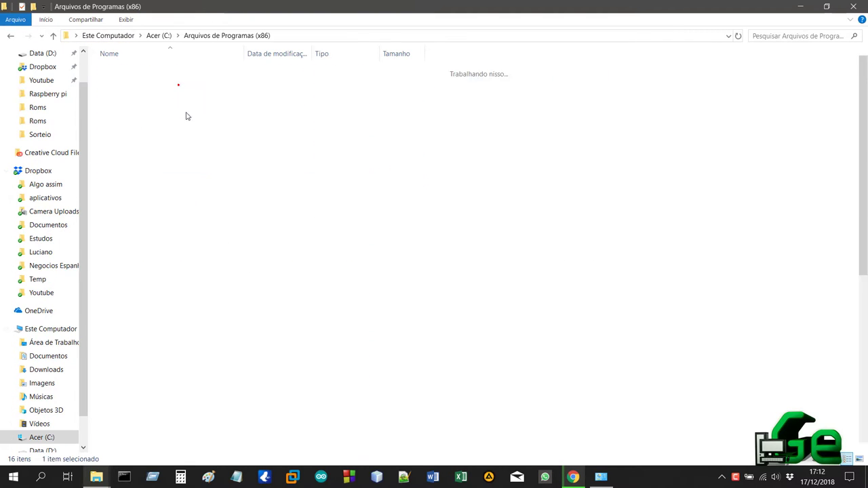
scroll(252, 292, down, 8)
double_click(117, 300)
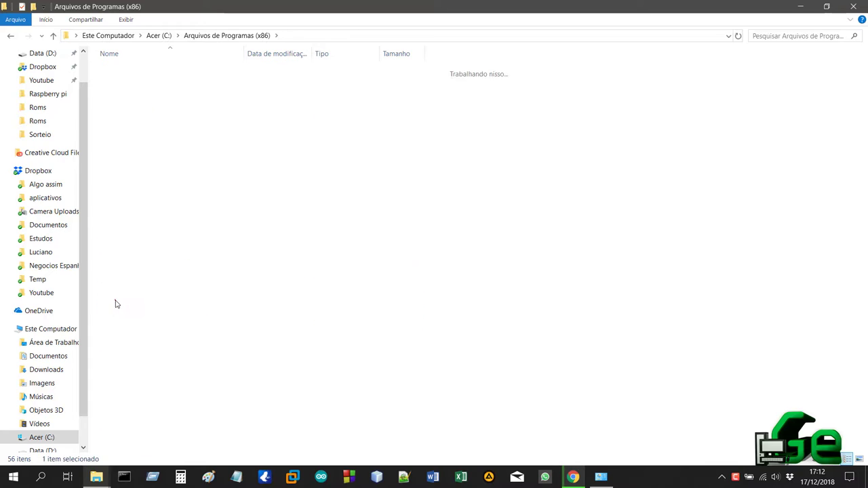
click(138, 123)
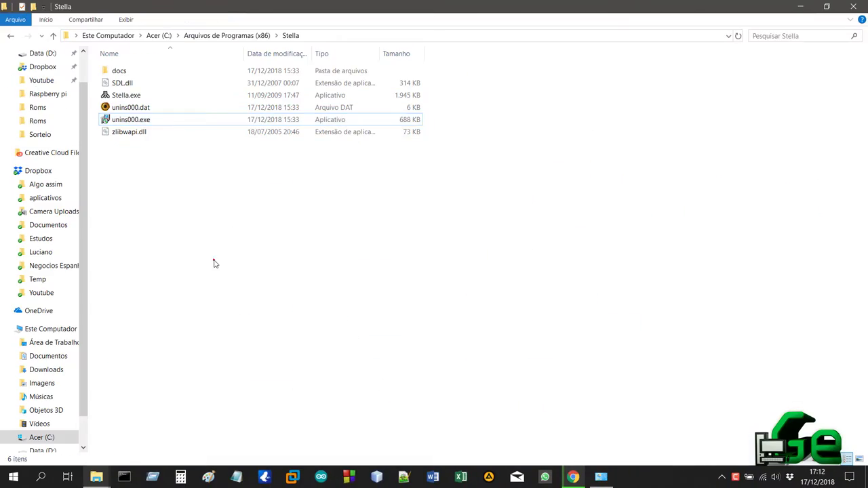
Return to Arquivos de Programas (x86) and open the CloneDVD2 folder inside Elaborate Bytes.
key(alt+Up)
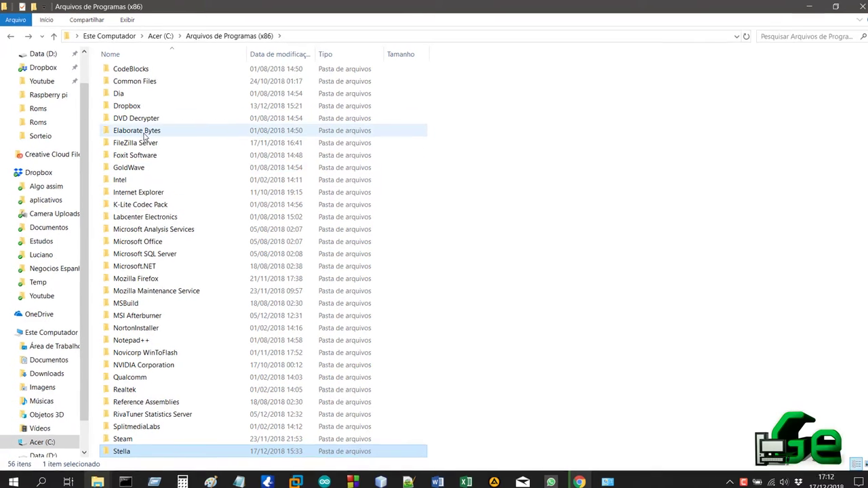
mouse_move(255, 240)
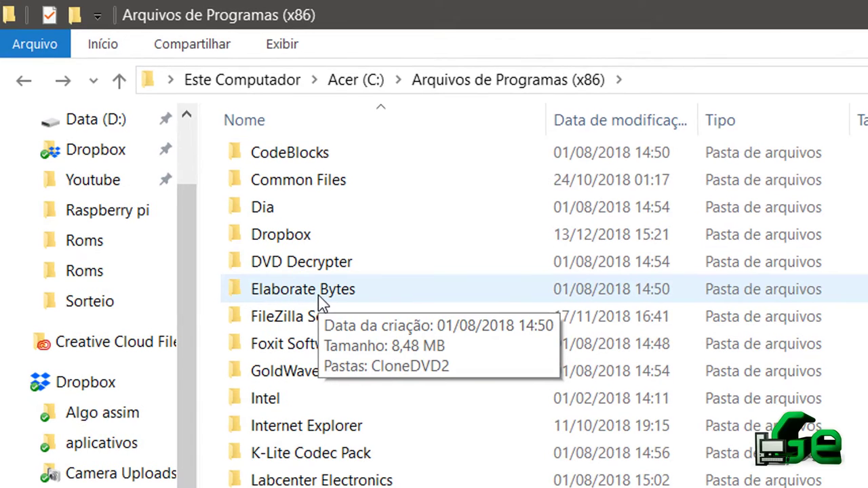
click(322, 303)
double_click(321, 301)
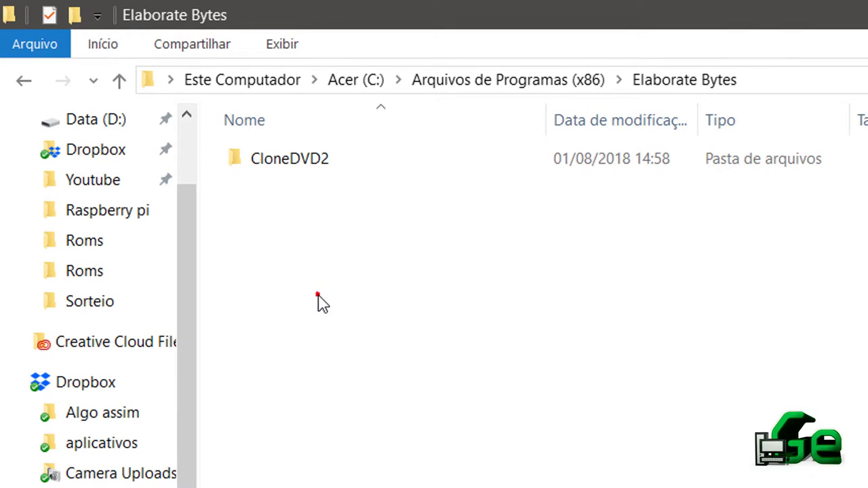
double_click(363, 169)
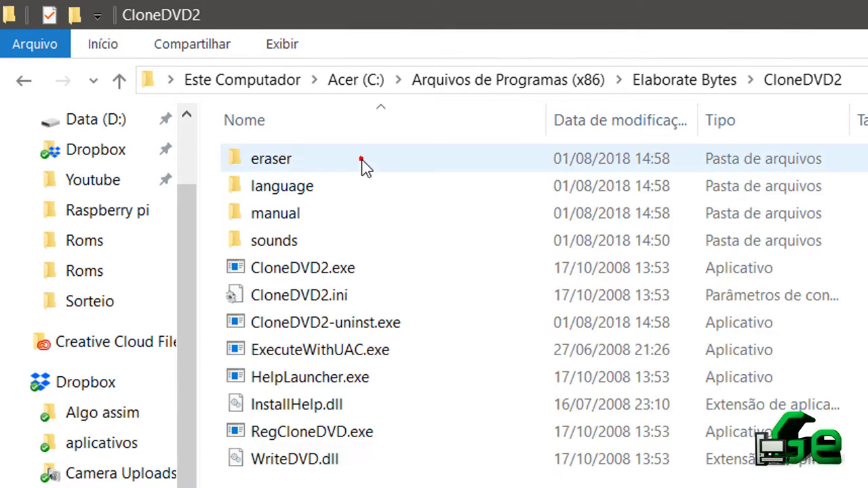
Find the CloneDVD2 Uninstall shortcut under Elaborate Bytes in the Start menu's program list, then close the menu.
key(super)
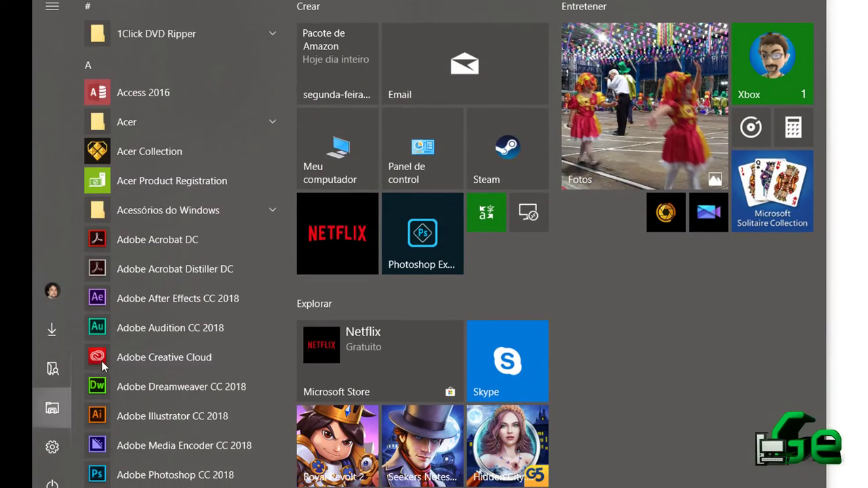
scroll(166, 223, down, 5)
scroll(166, 224, down, 3)
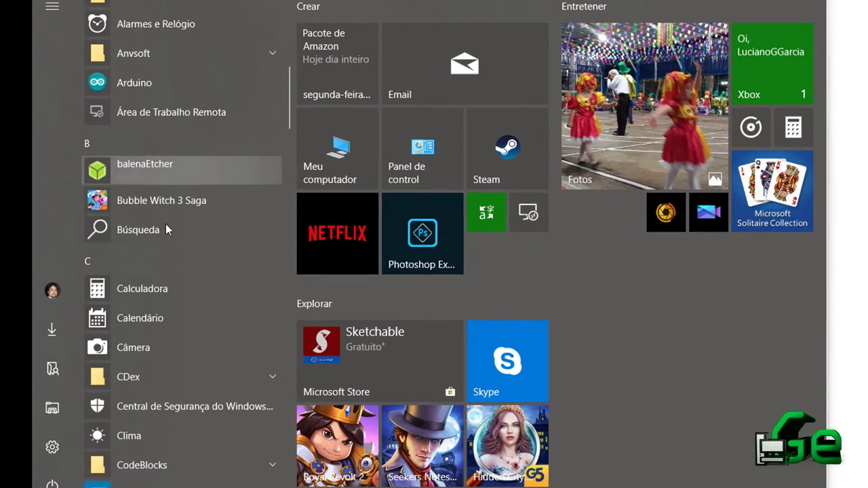
scroll(171, 239, down, 3)
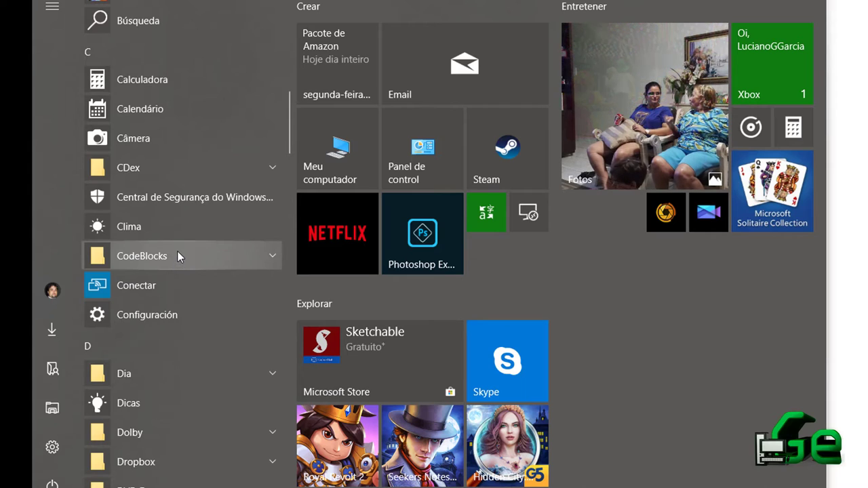
scroll(177, 251, down, 2)
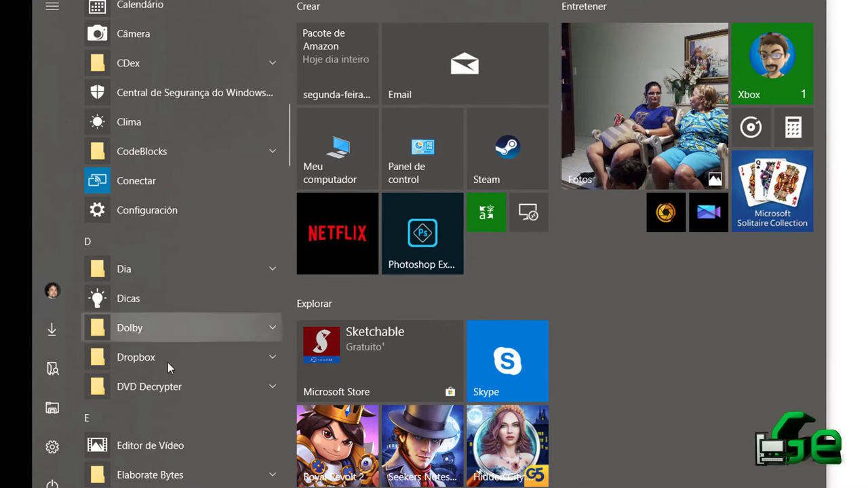
click(169, 475)
scroll(171, 412, down, 2)
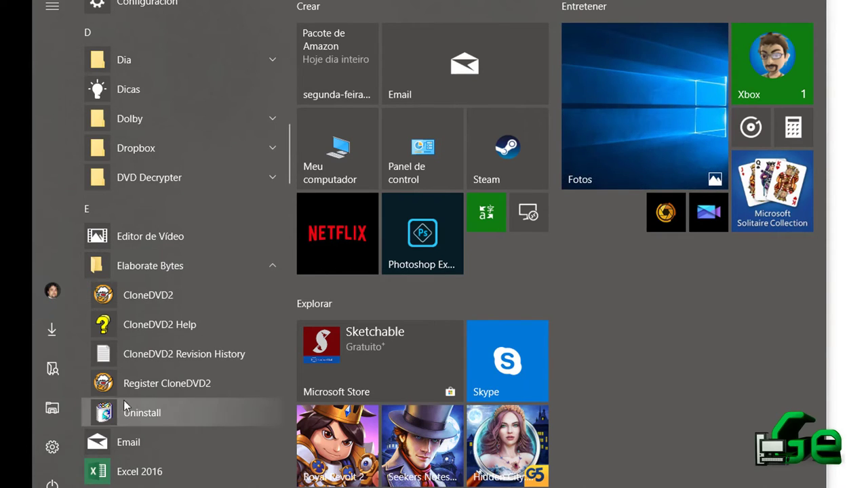
click(626, 134)
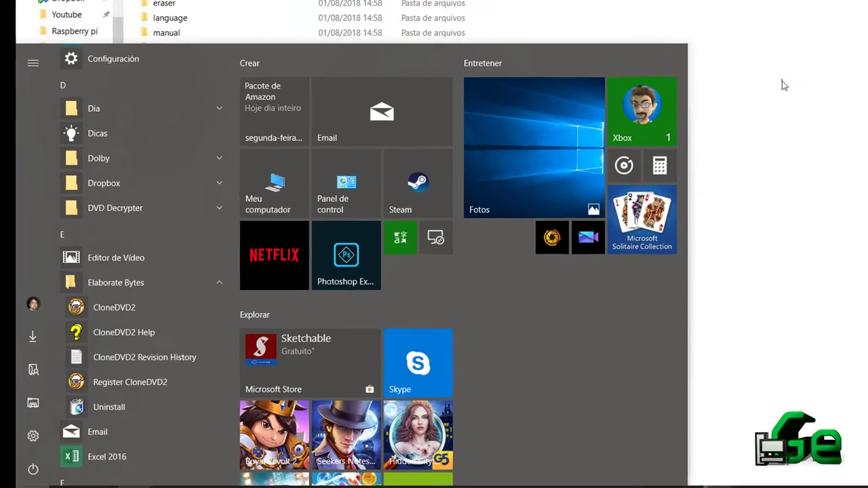
Return to Arquivos de Programas (x86), open the Stella folder and select its uninstaller unins000.exe.
key(alt+Up)
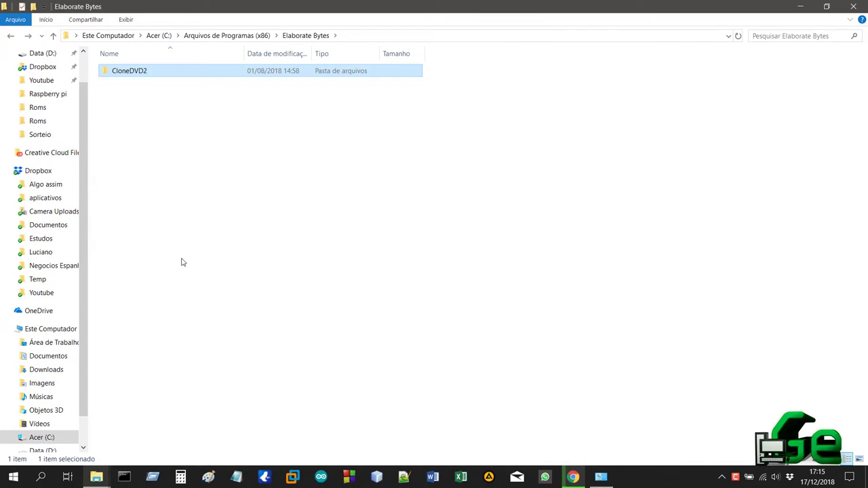
key(alt+Up)
scroll(181, 261, down, 8)
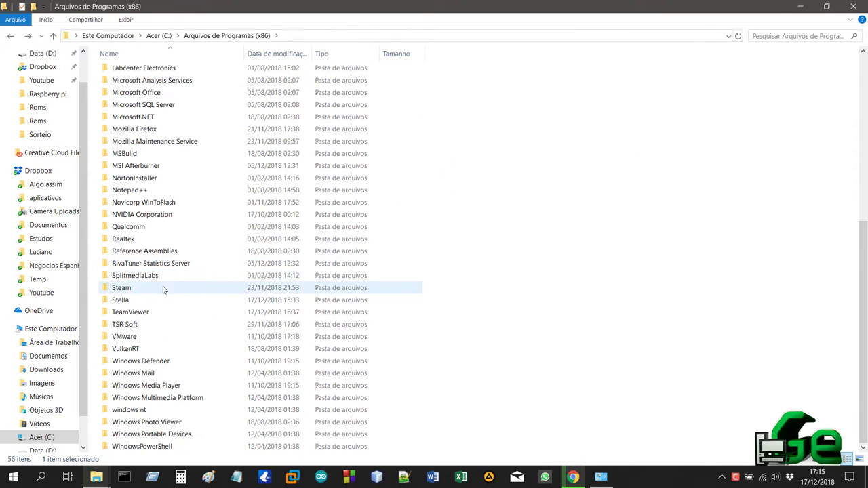
double_click(151, 299)
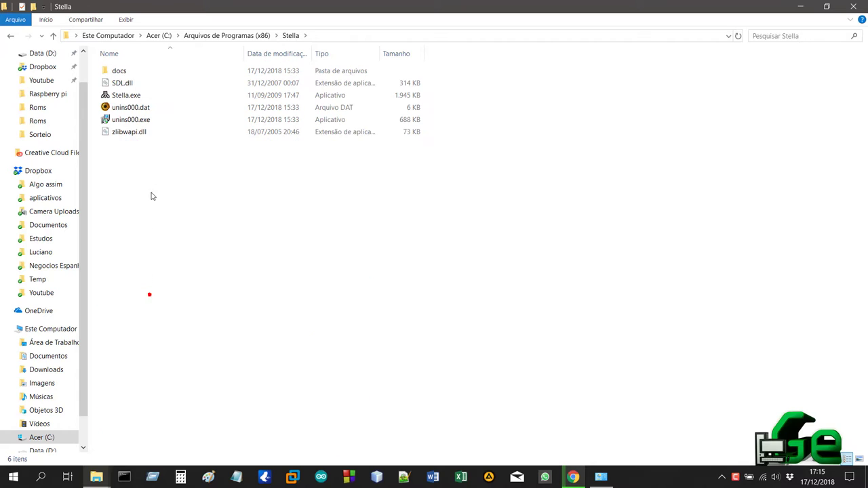
click(145, 120)
Bring up the Programas e Recursos window to show the installed programs and minimize it again.
key(super)
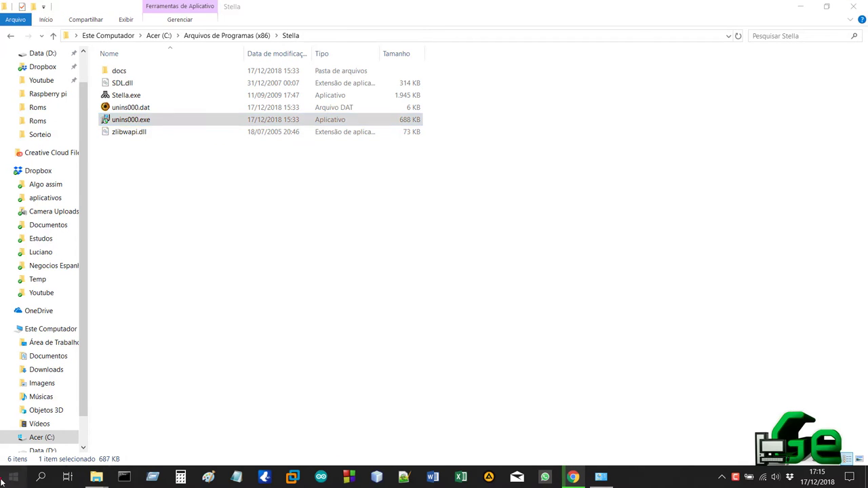
click(627, 242)
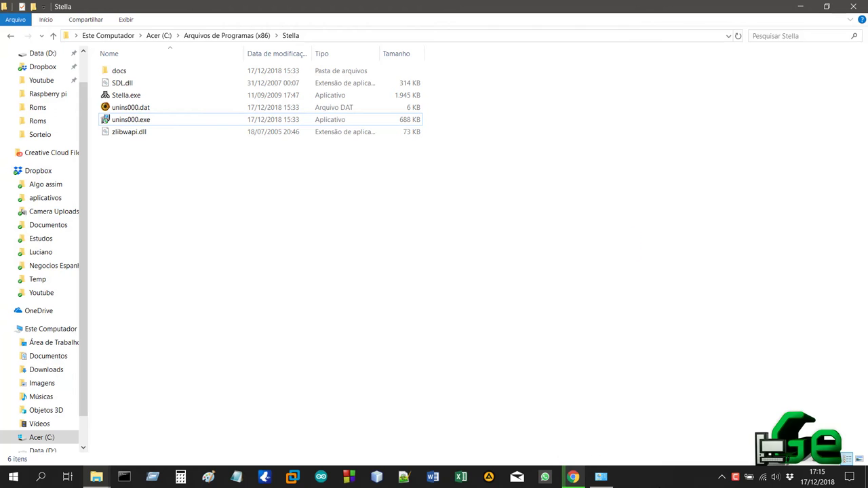
click(601, 479)
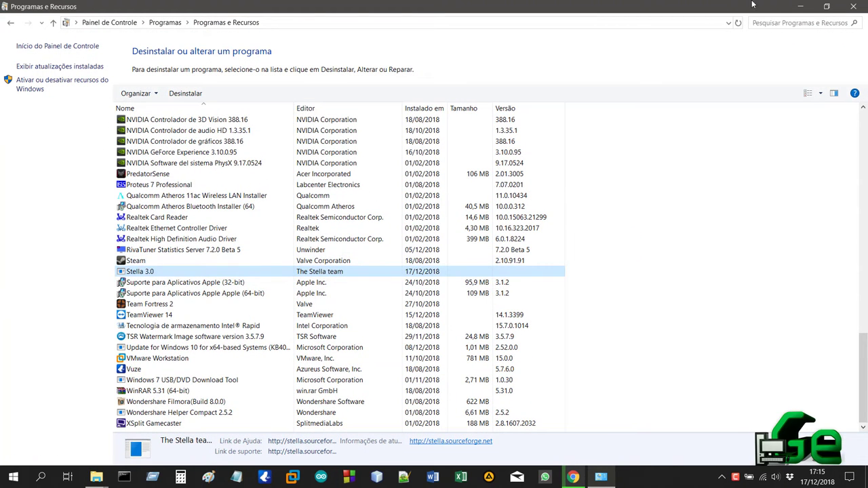
click(801, 5)
Run unins000.exe to remove Stella completely, confirm the removal and close the File Explorer window.
double_click(201, 120)
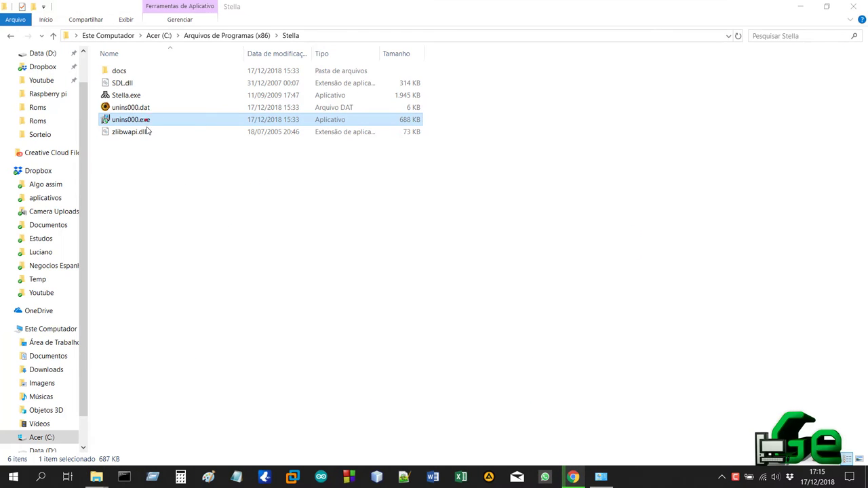
click(468, 277)
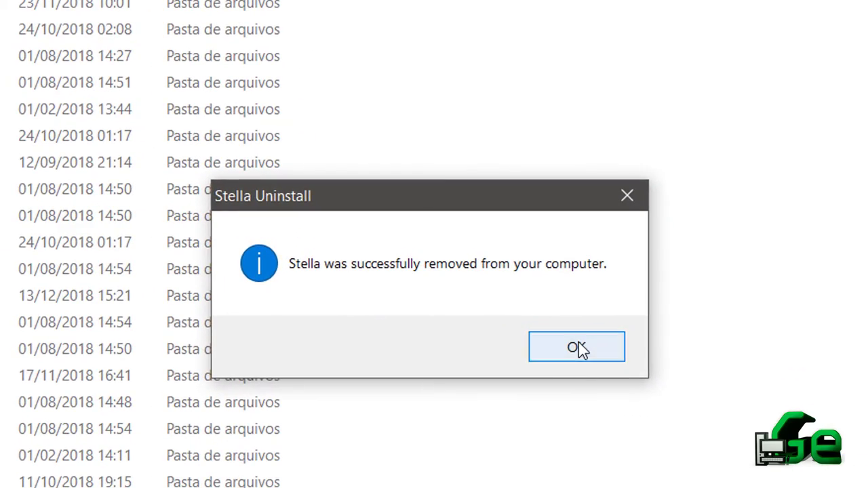
click(522, 283)
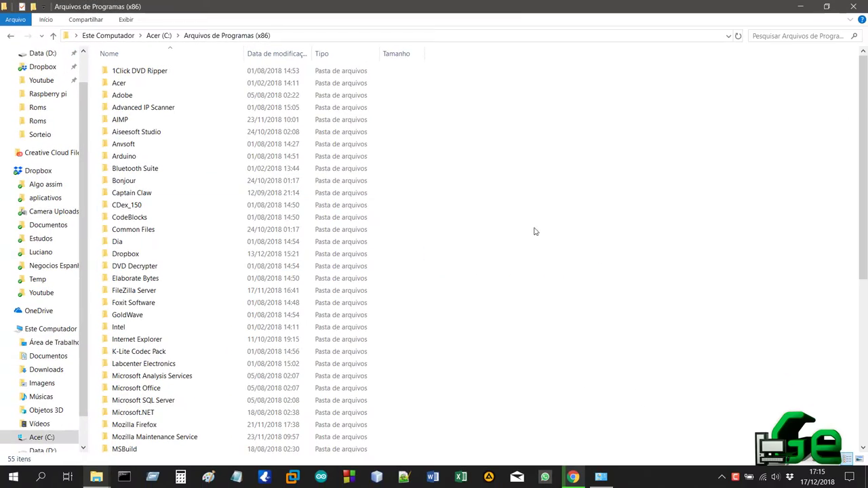
click(853, 6)
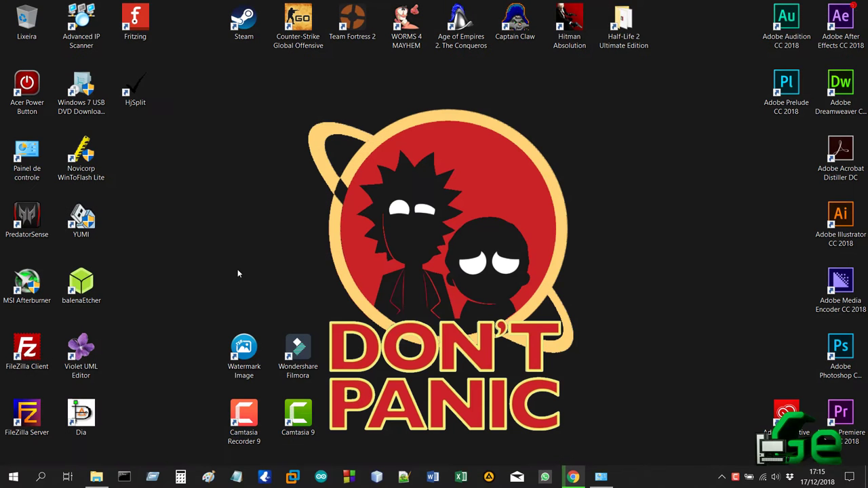
click(321, 225)
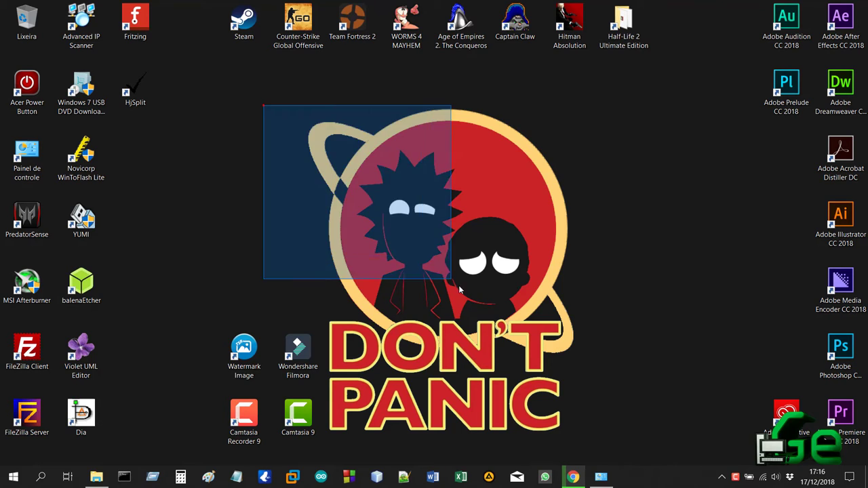
drag(609, 354, 274, 110)
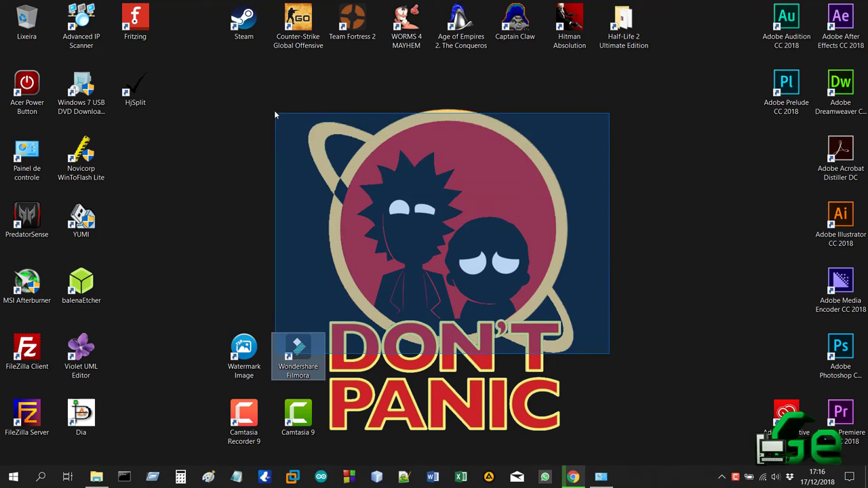